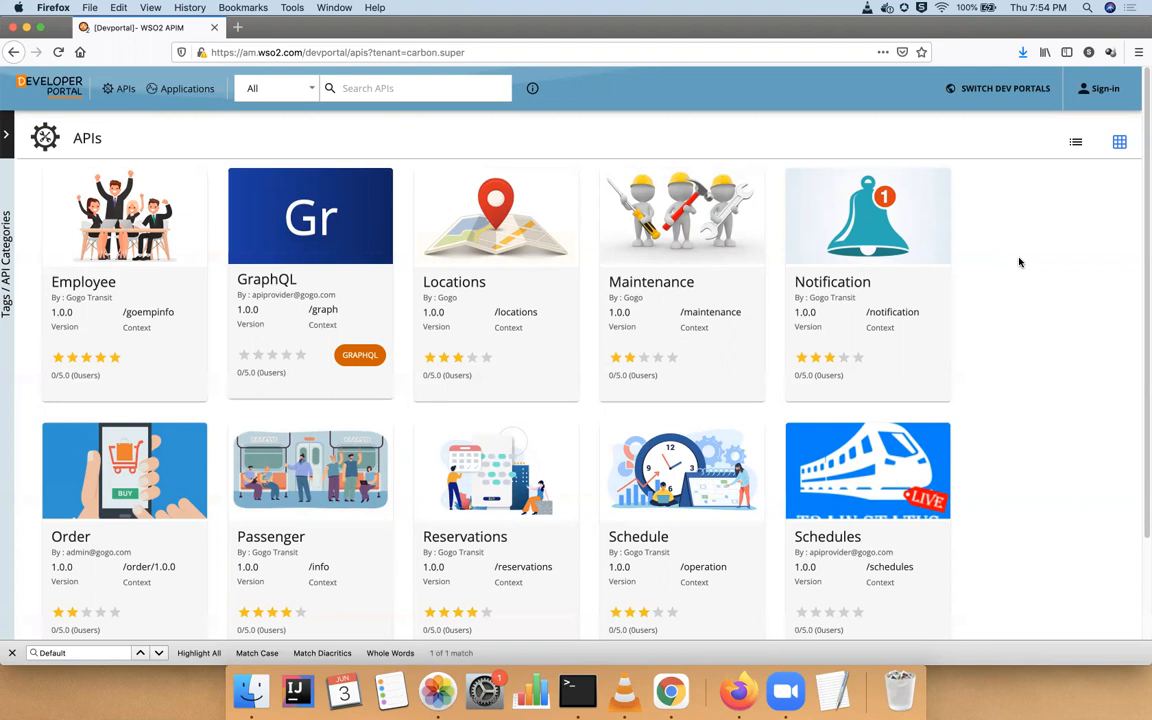
# Step: Sign in to the developer portal with Google, using the first listed Google account
pyautogui.click(1096, 91)
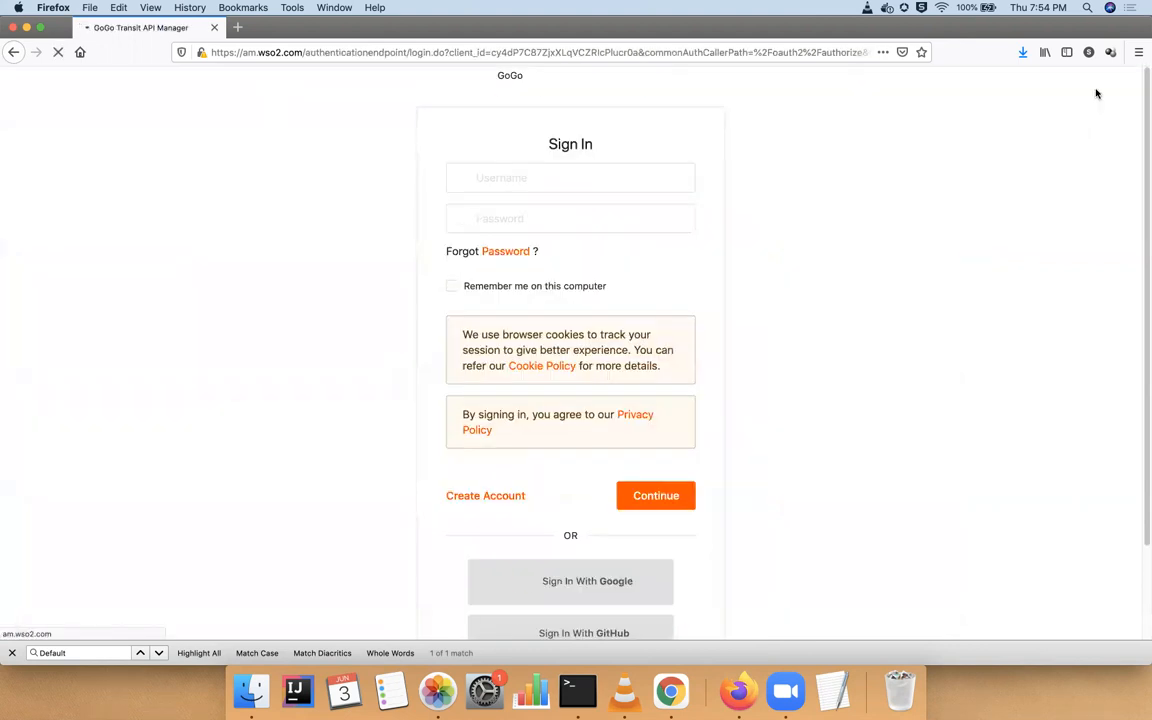
pyautogui.scroll(-1, 717, 247)
pyautogui.scroll(1, 725, 235)
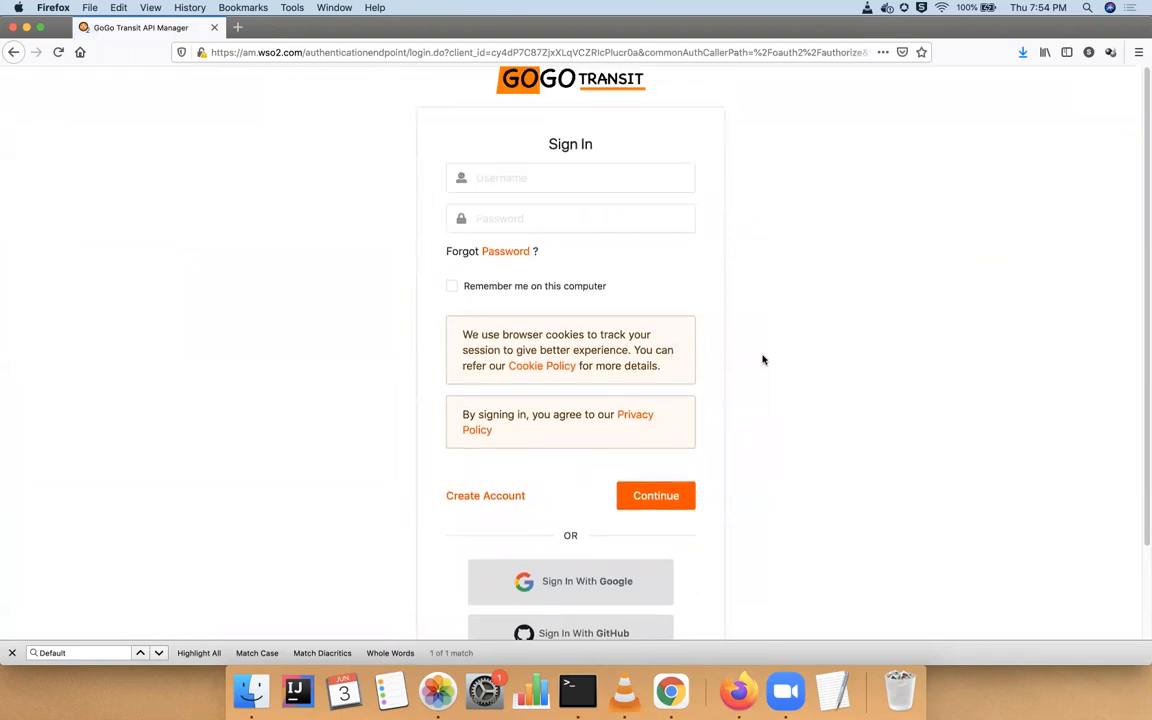
pyautogui.scroll(-3, 763, 360)
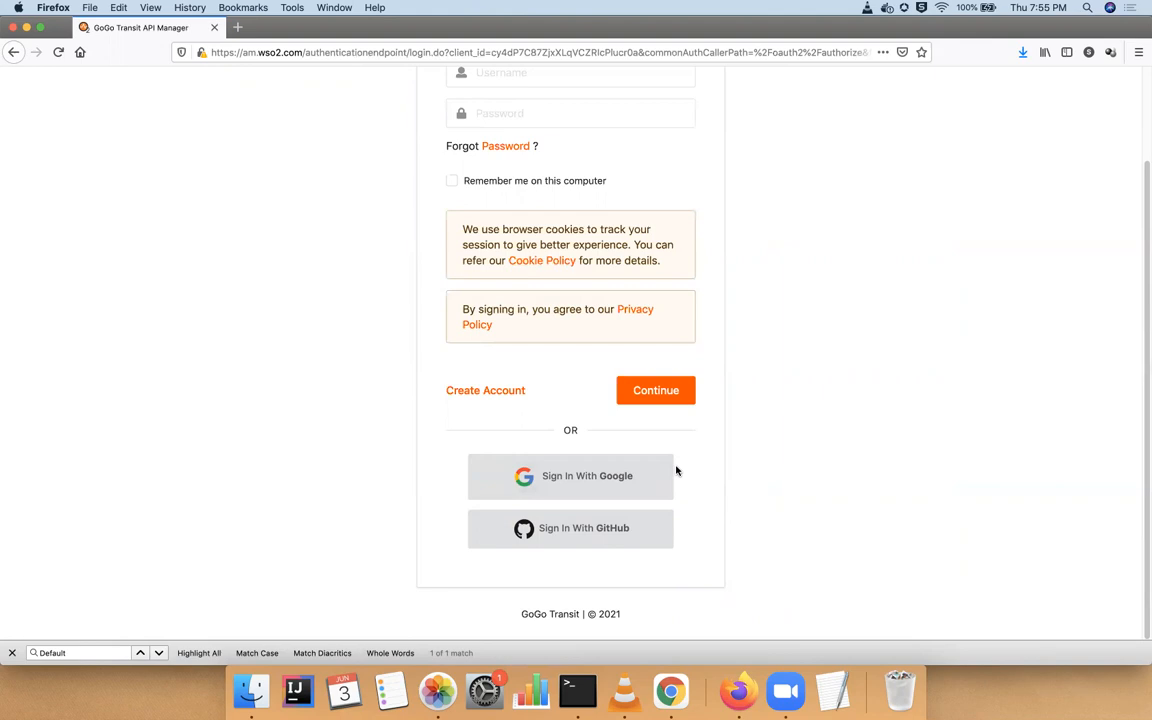
pyautogui.click(618, 481)
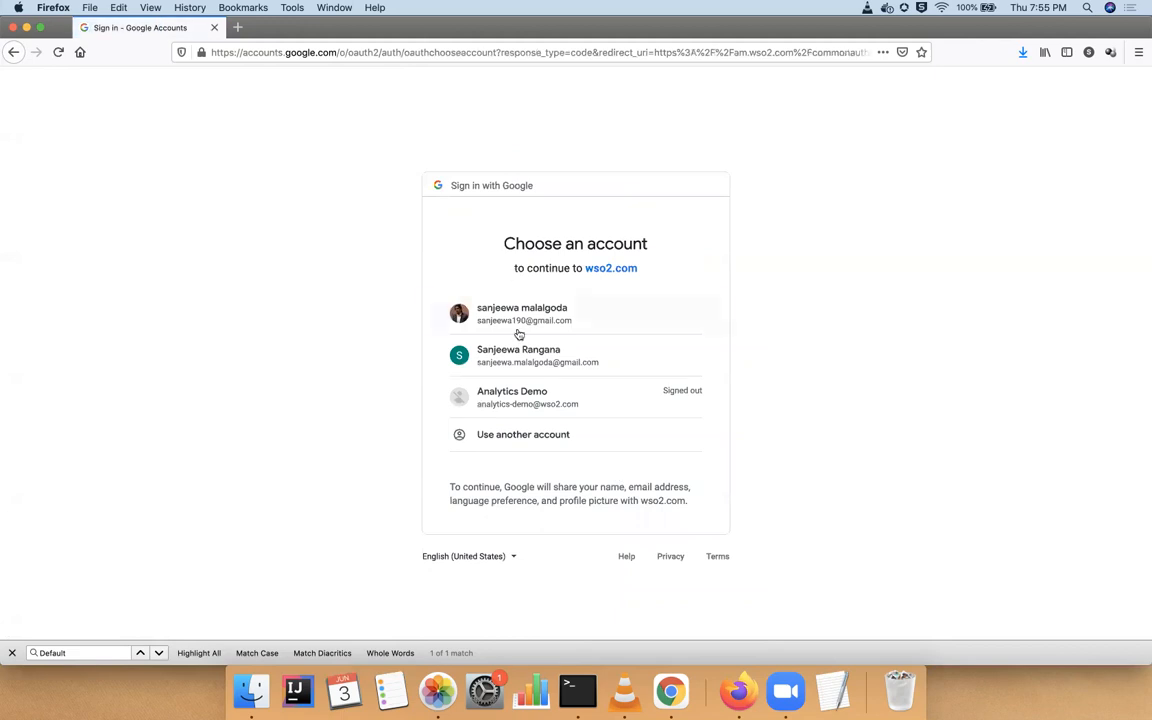
pyautogui.click(517, 325)
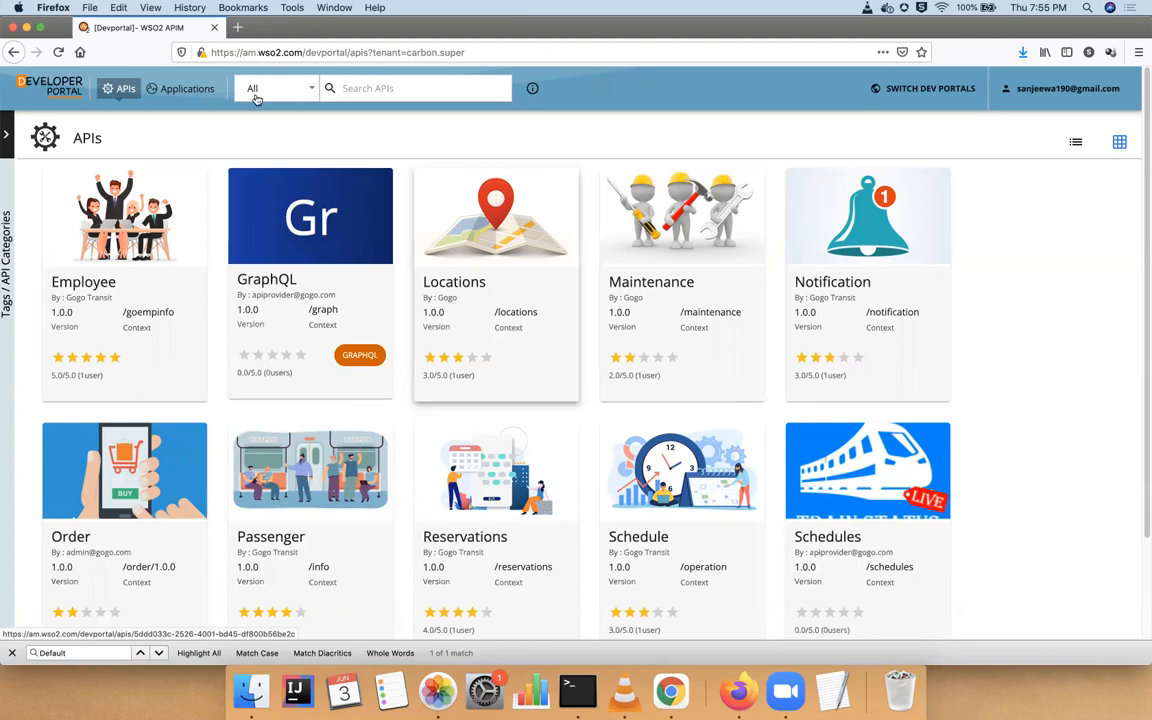
# Step: View the applications list, return to the API listing and log out of the developer portal
pyautogui.click(179, 88)
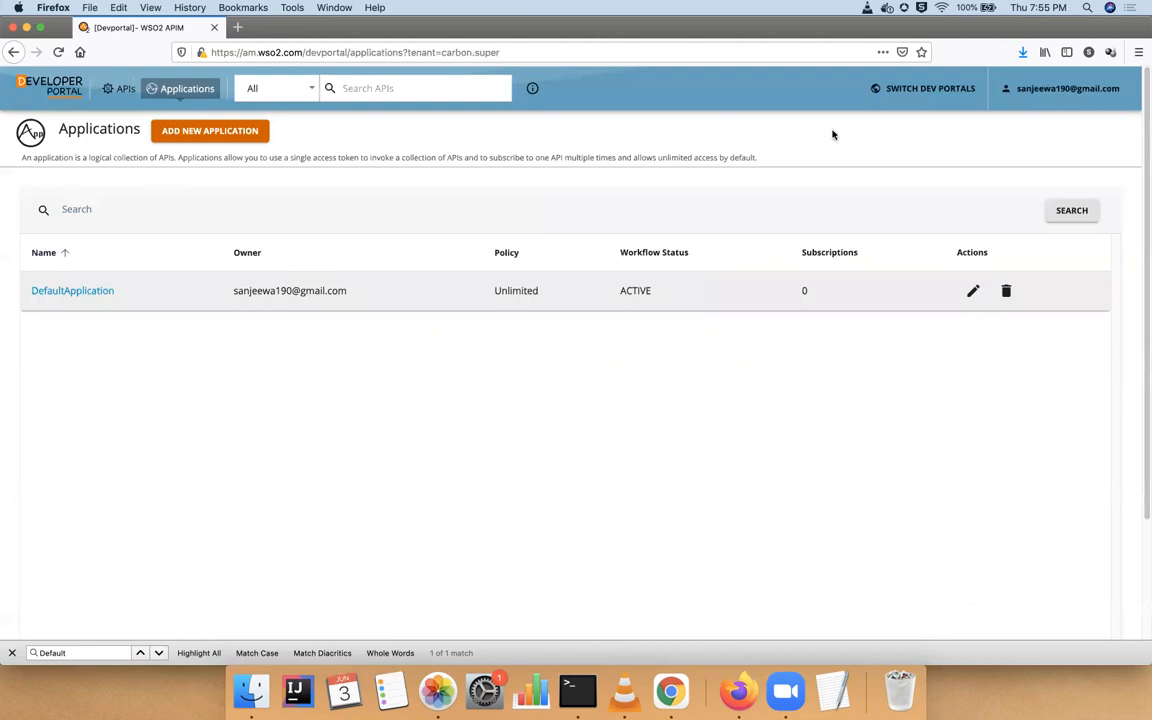
pyautogui.click(121, 92)
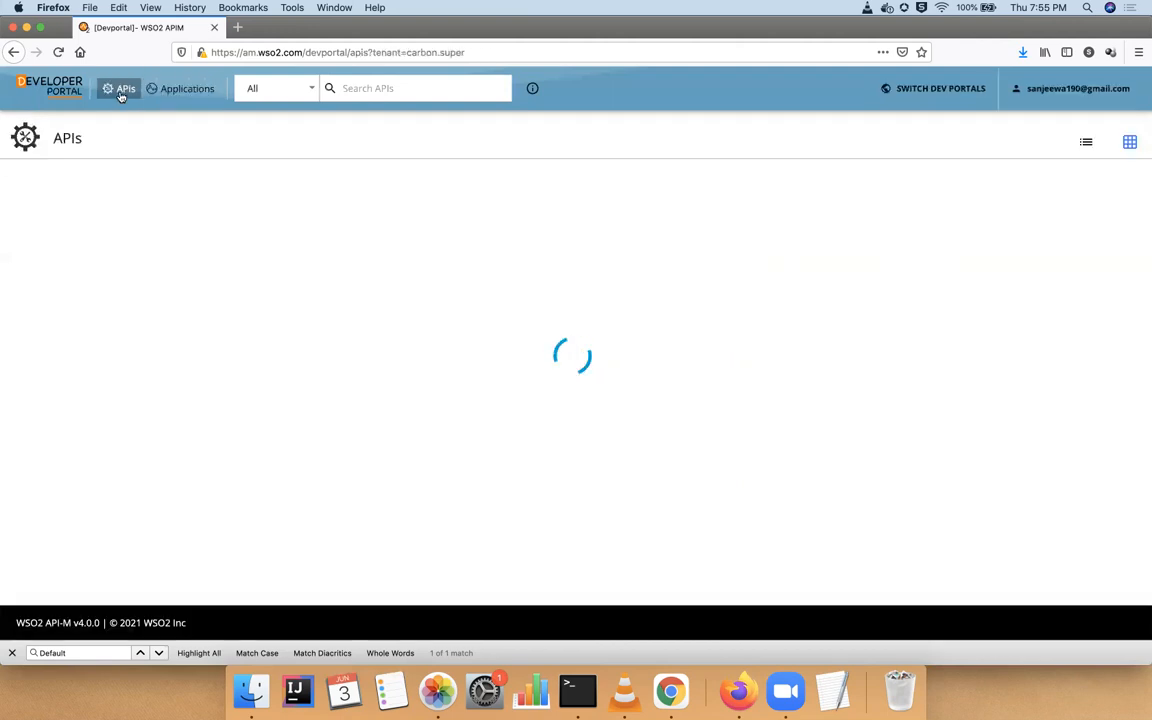
pyautogui.click(1066, 90)
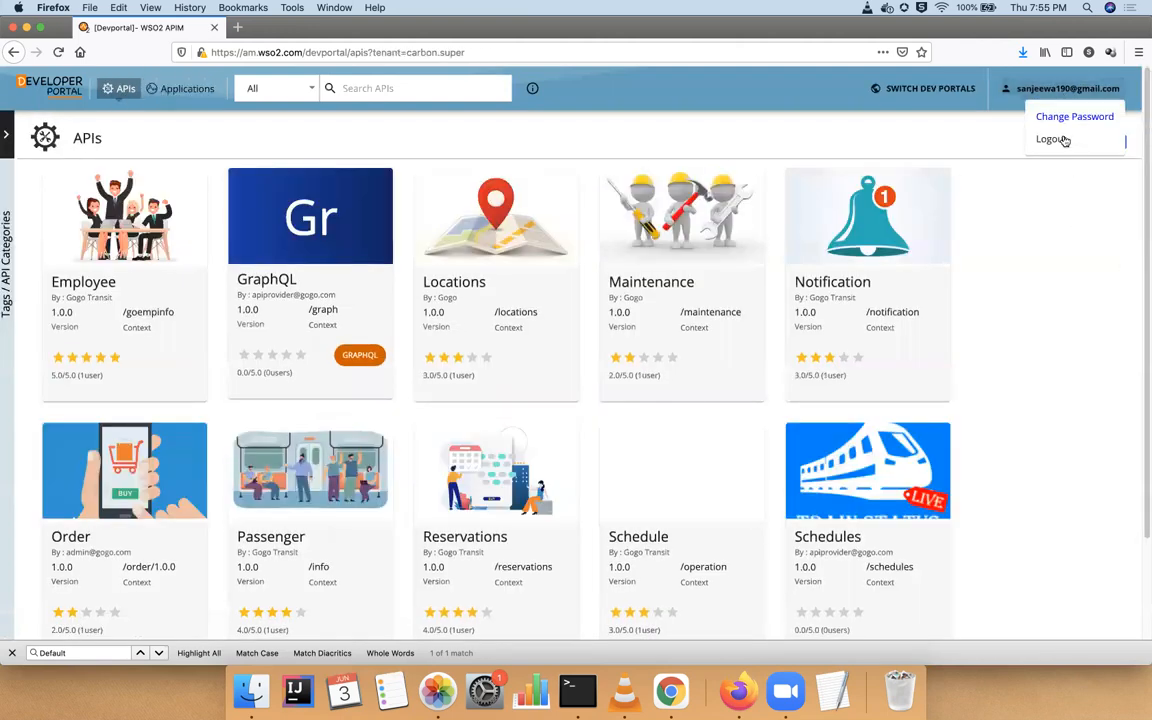
pyautogui.click(1062, 140)
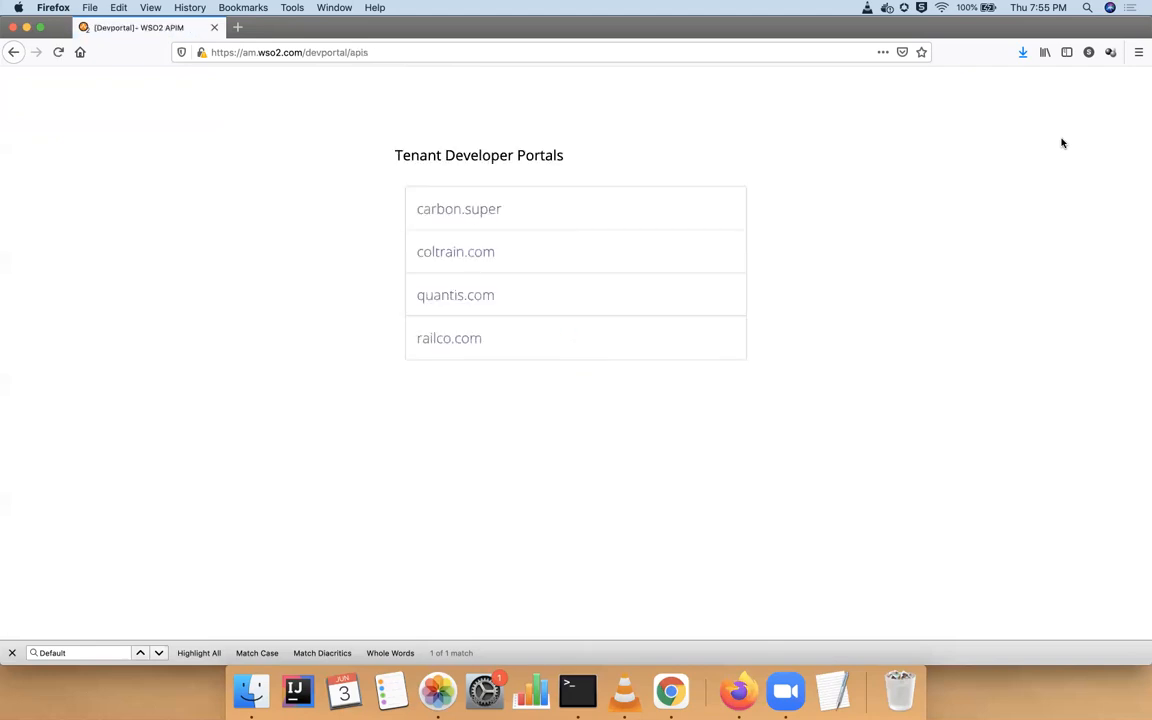
# Step: Open the carbon.super tenant developer portal and choose GitHub as the sign-in provider
pyautogui.click(517, 197)
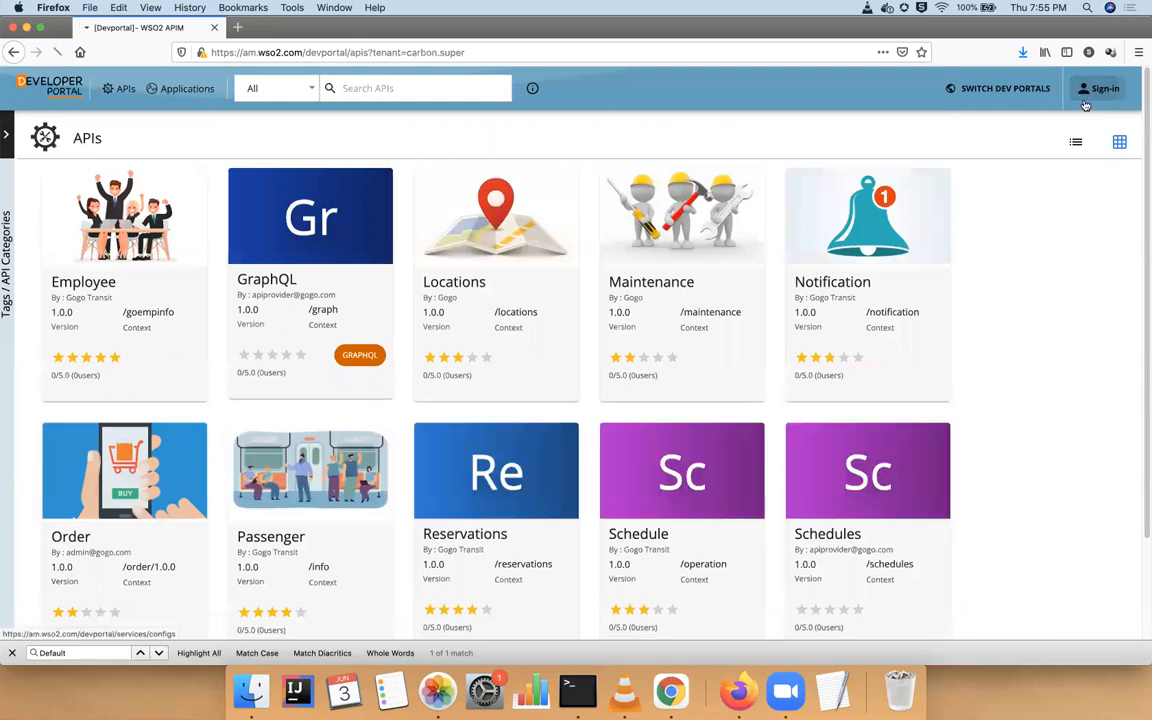
pyautogui.scroll(-2, 604, 437)
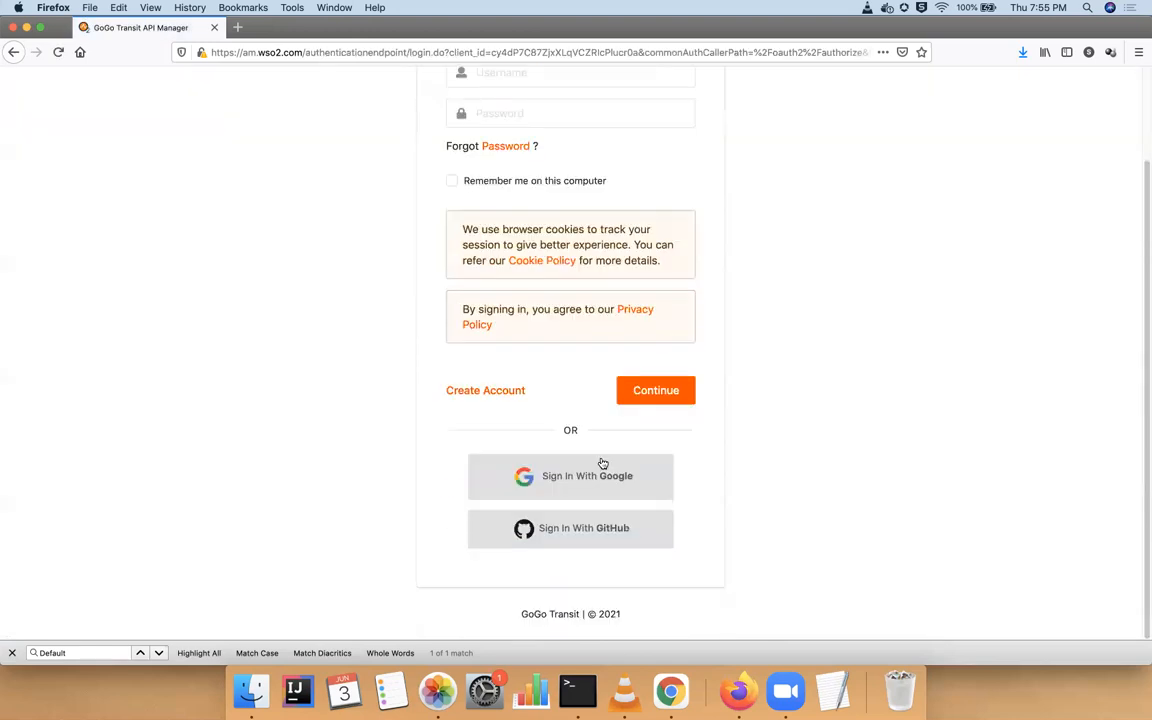
pyautogui.click(592, 537)
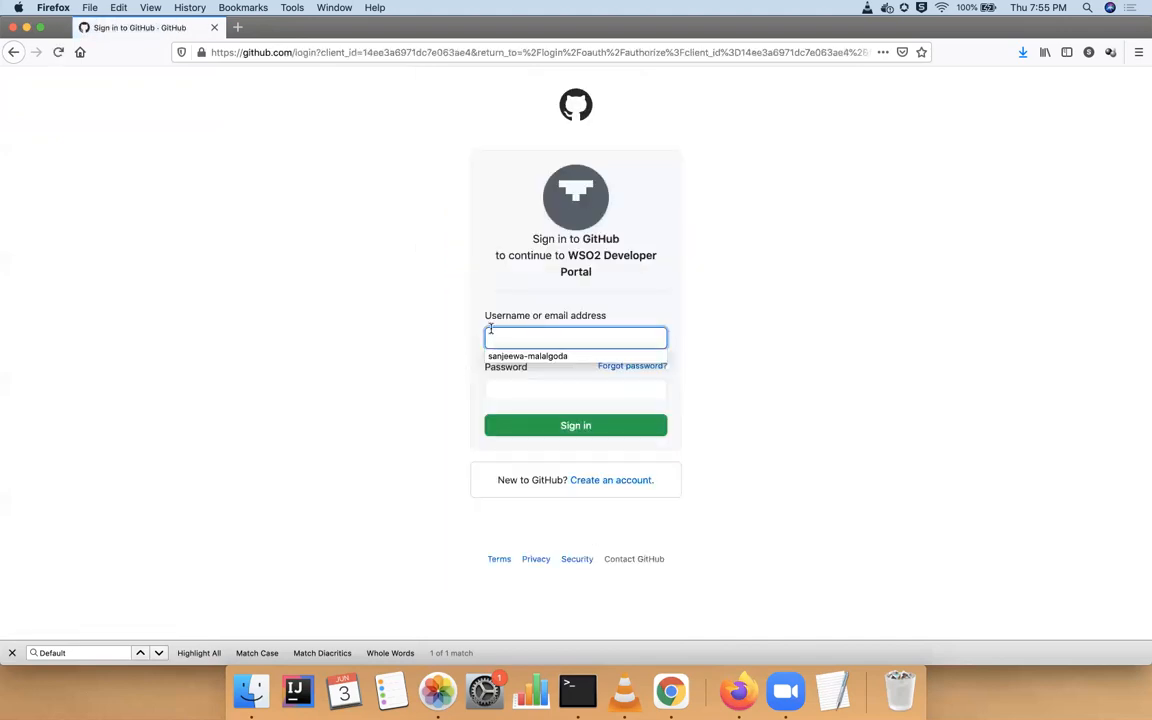
# Step: Fill in the GitHub username and account password, and submit the sign-in form
pyautogui.click(534, 358)
pyautogui.click(540, 388)
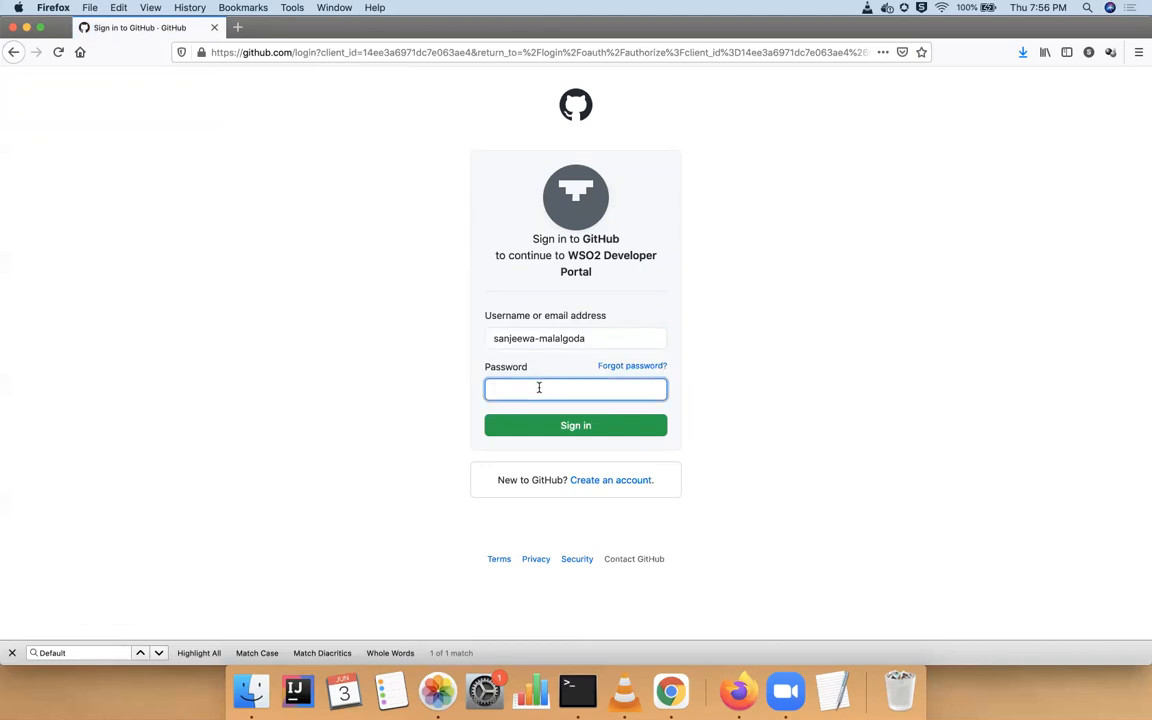
pyautogui.write('•••••••')
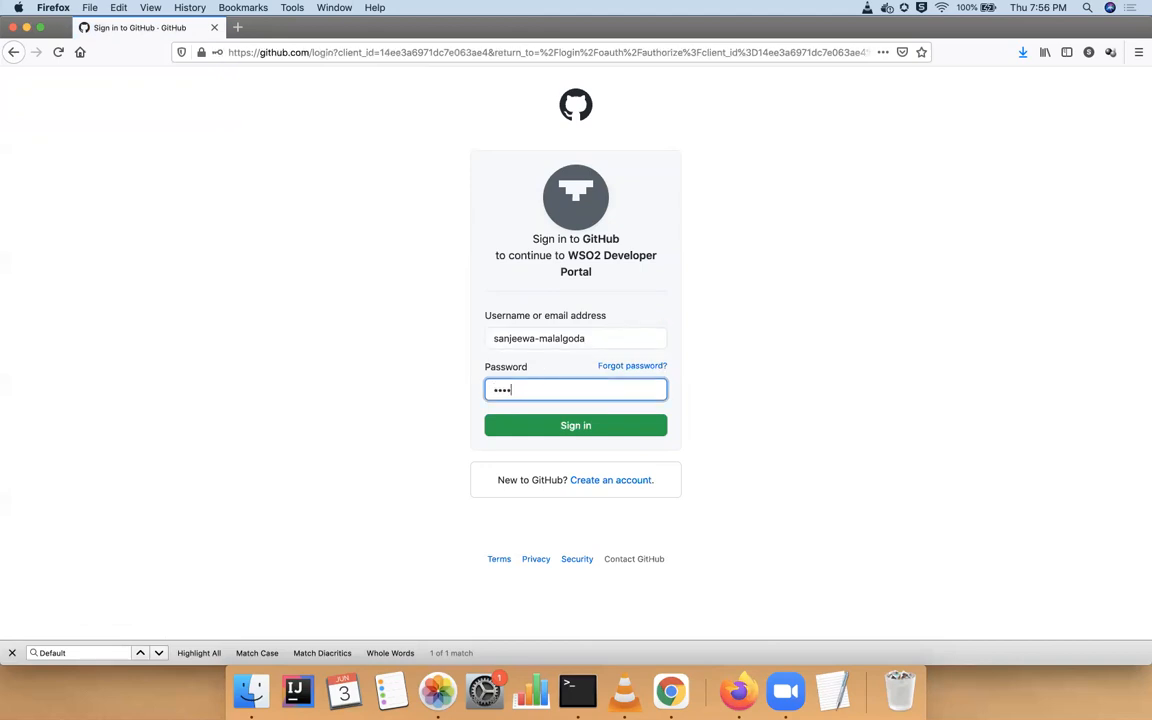
pyautogui.write('••••')
pyautogui.press('Return')
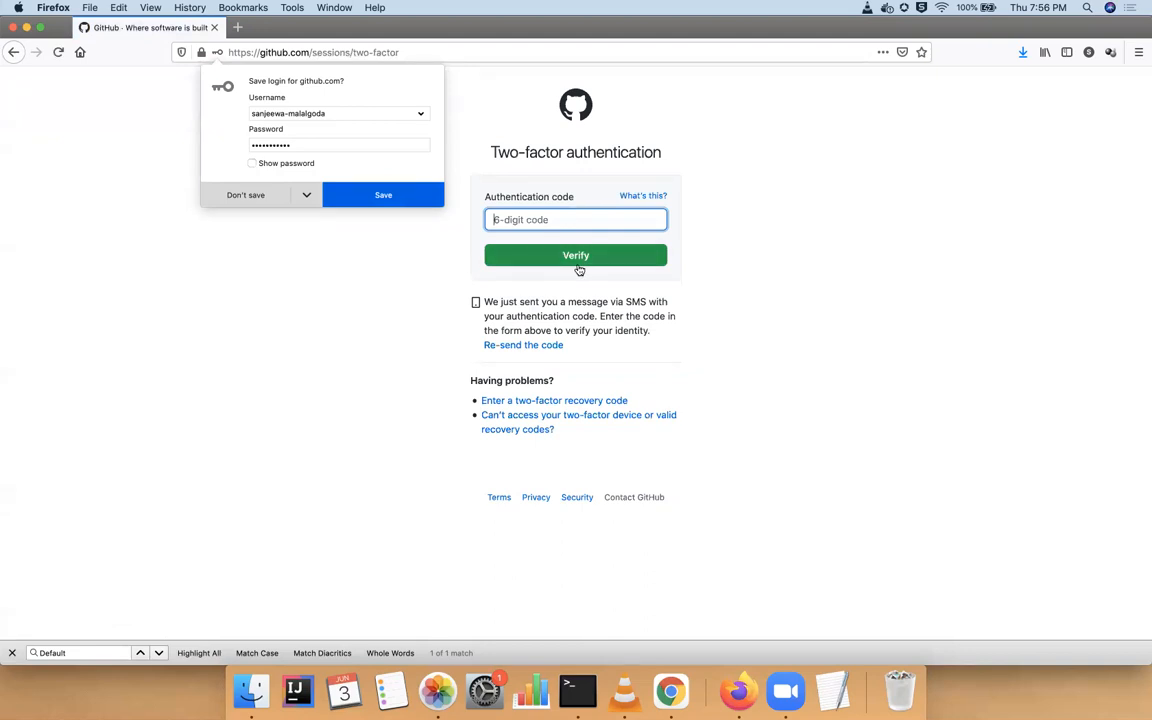
# Step: Enter the two-factor authentication code and verify it to complete the GitHub sign-in
pyautogui.click(520, 217)
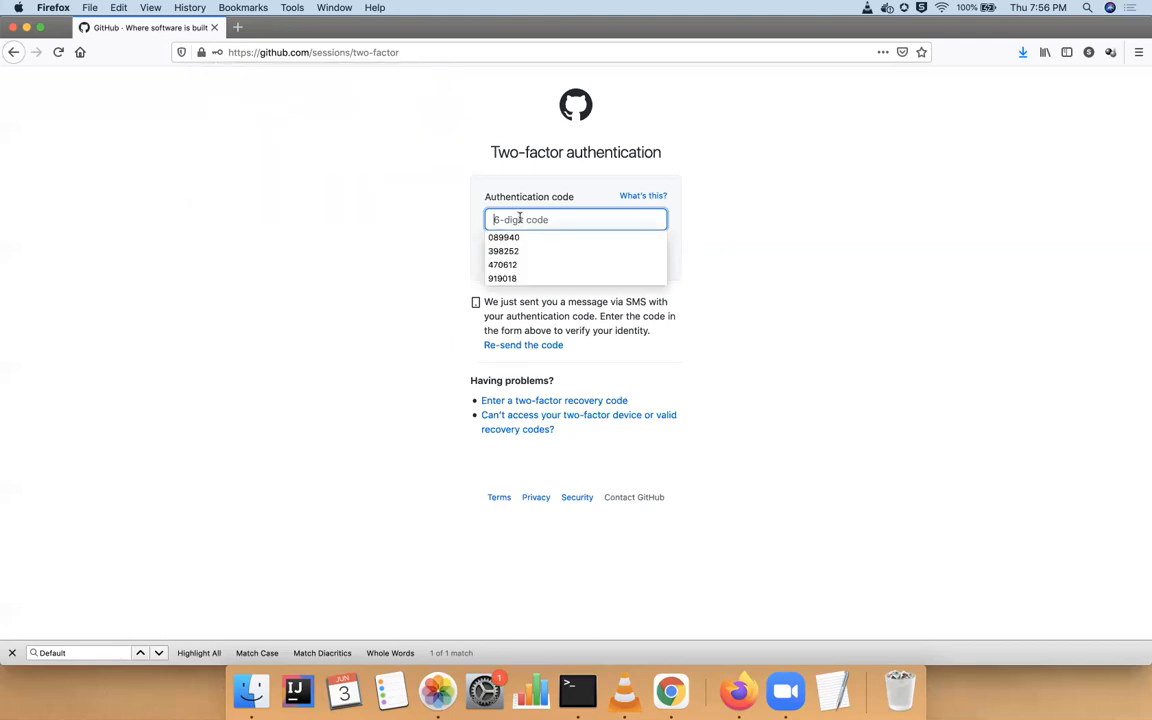
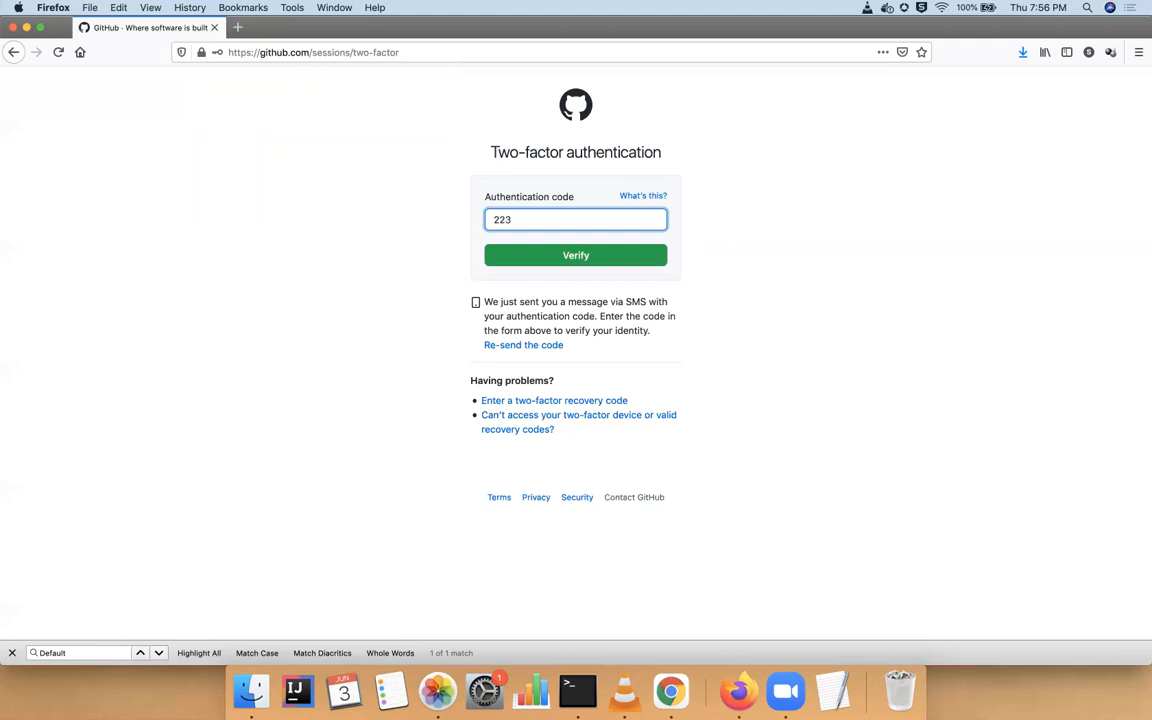
pyautogui.click(551, 257)
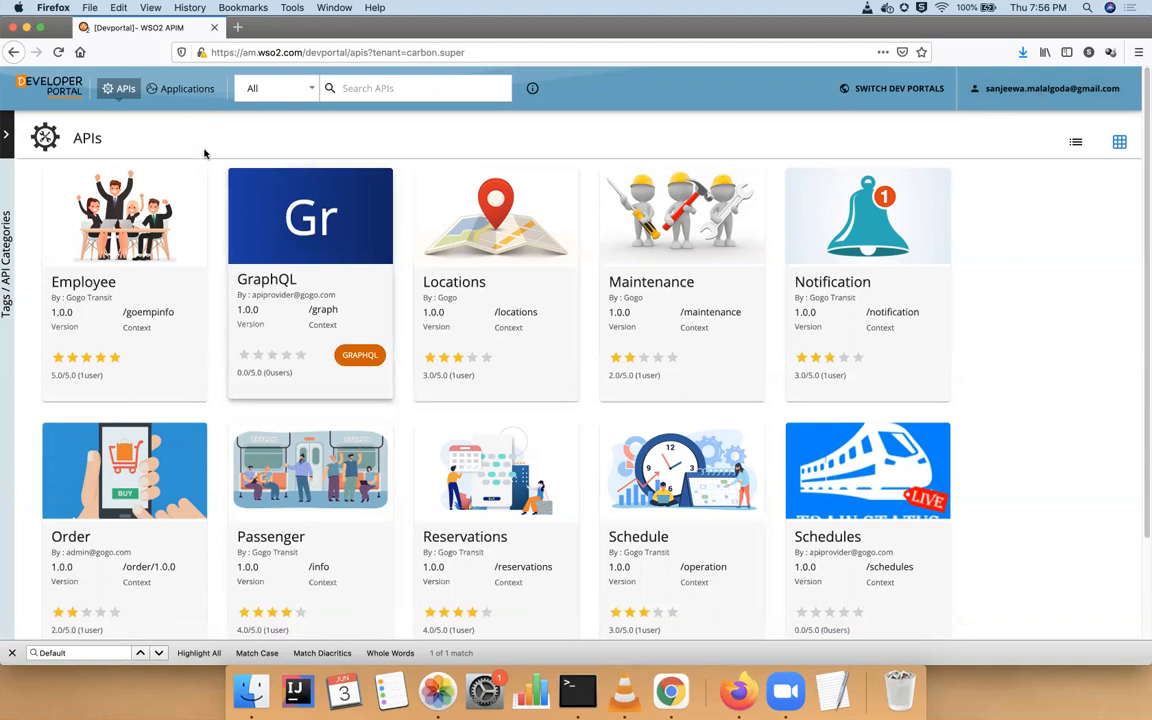
# Step: Subscribe DefaultApplication to the Employee API with the Bronze business plan
pyautogui.click(159, 226)
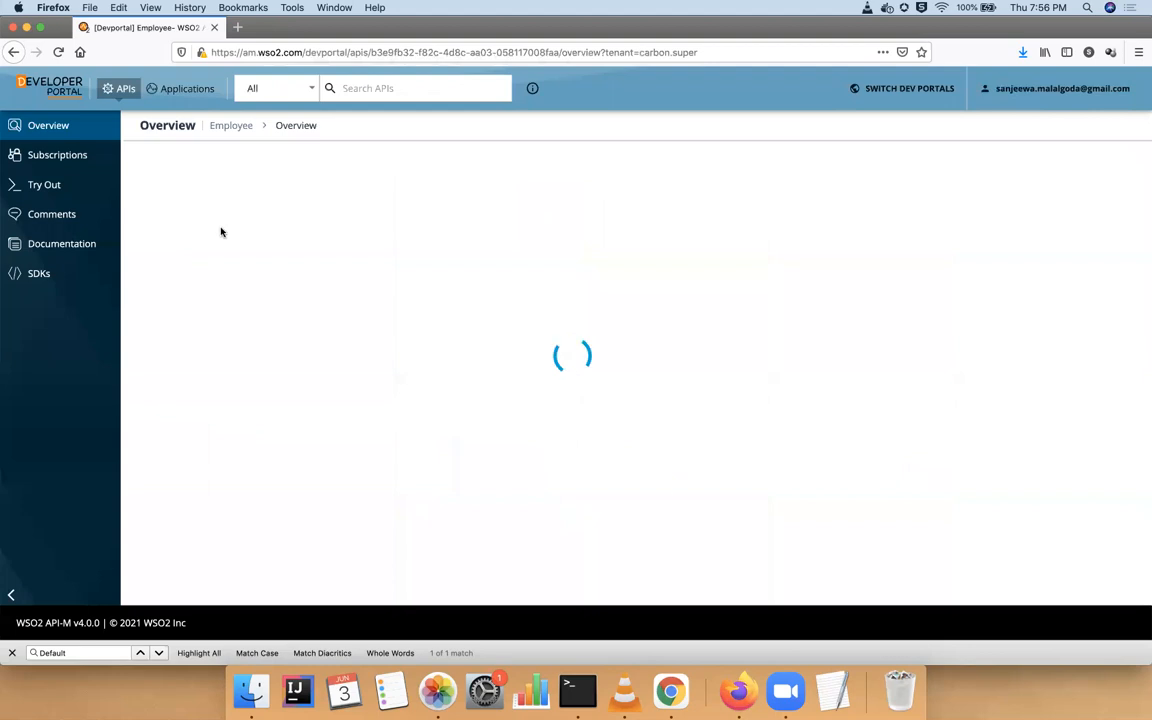
pyautogui.click(72, 155)
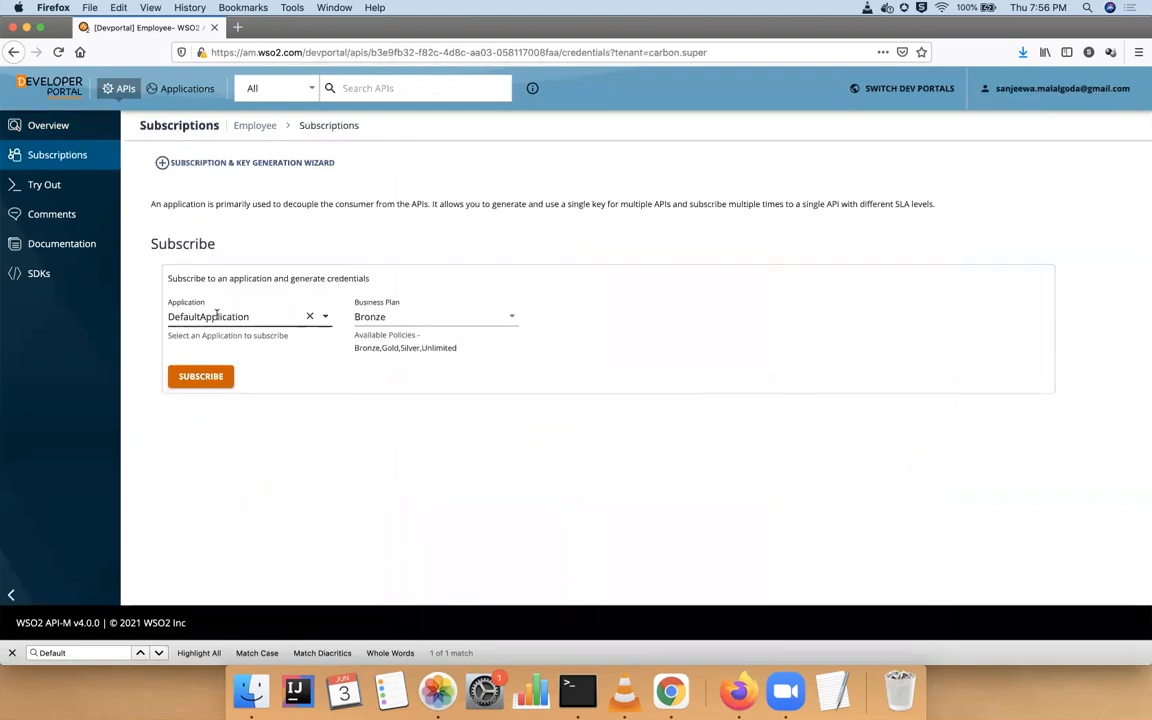
pyautogui.click(205, 379)
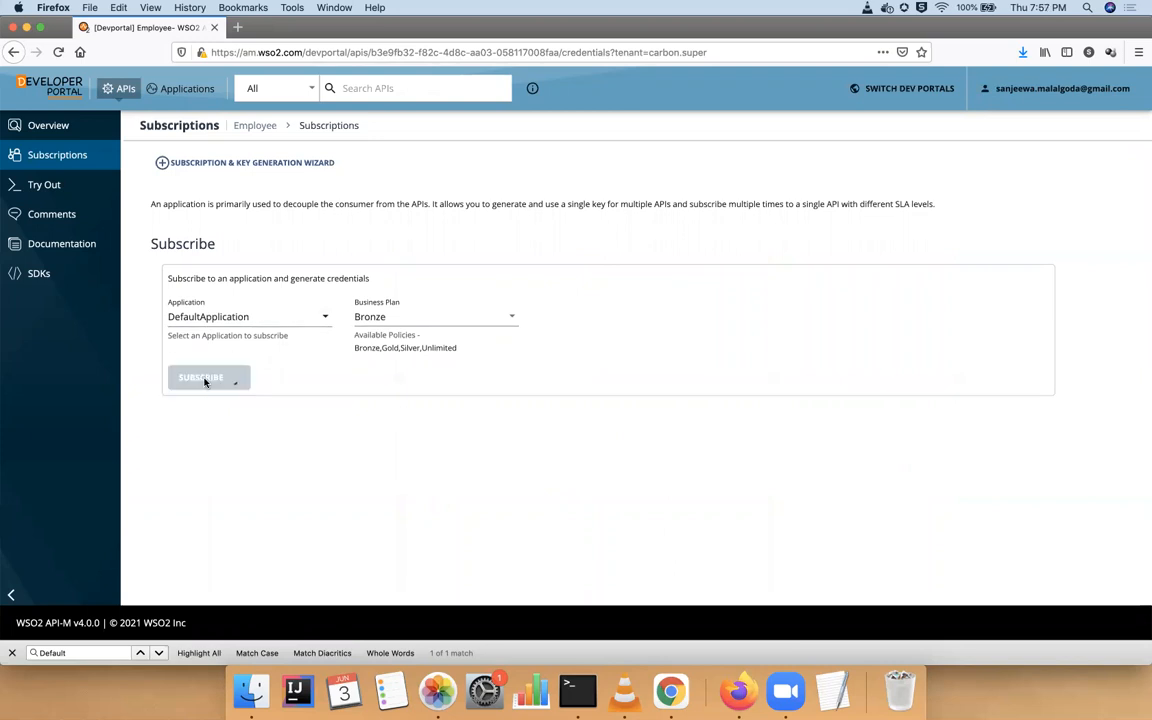
# Step: Examine the Employee API's try-out settings and its available operations, and return to its subscriptions
pyautogui.click(62, 186)
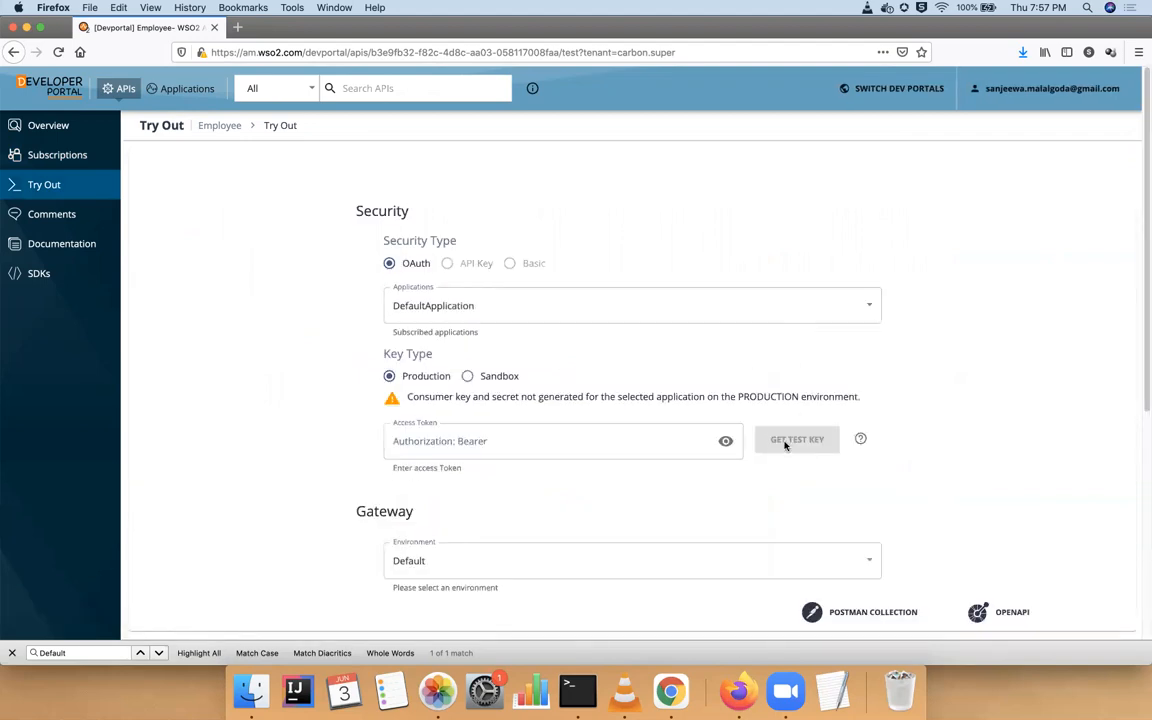
pyautogui.scroll(-10, 639, 426)
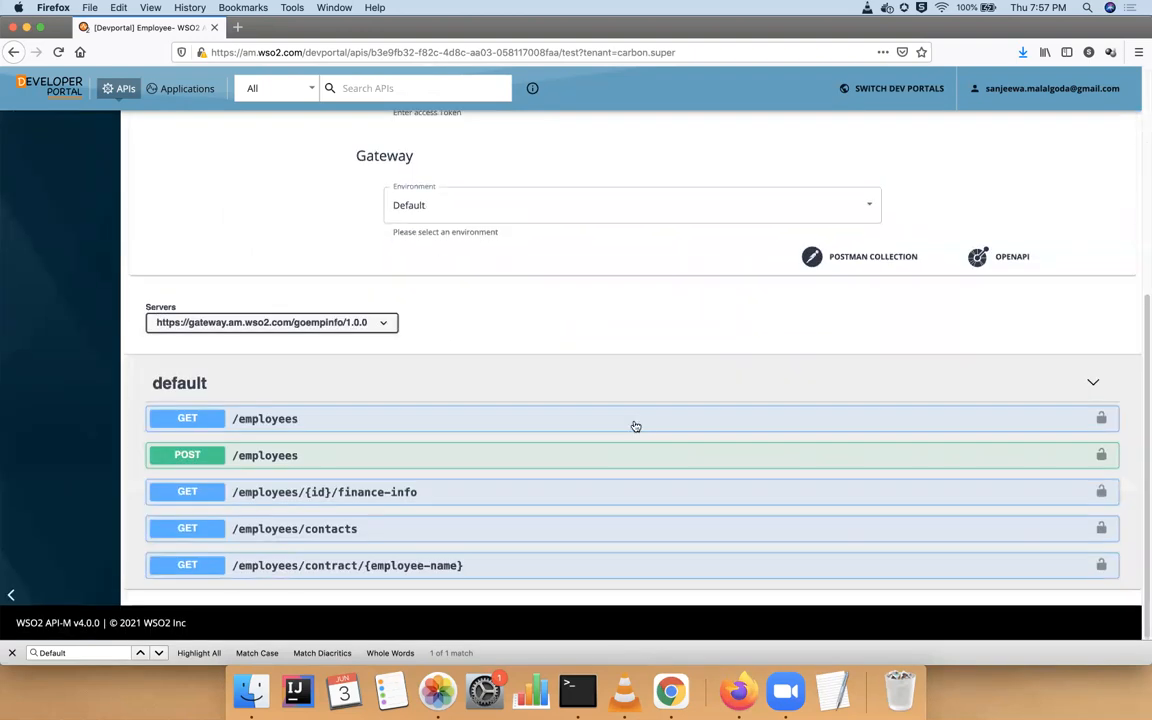
pyautogui.scroll(10, 635, 425)
pyautogui.click(35, 157)
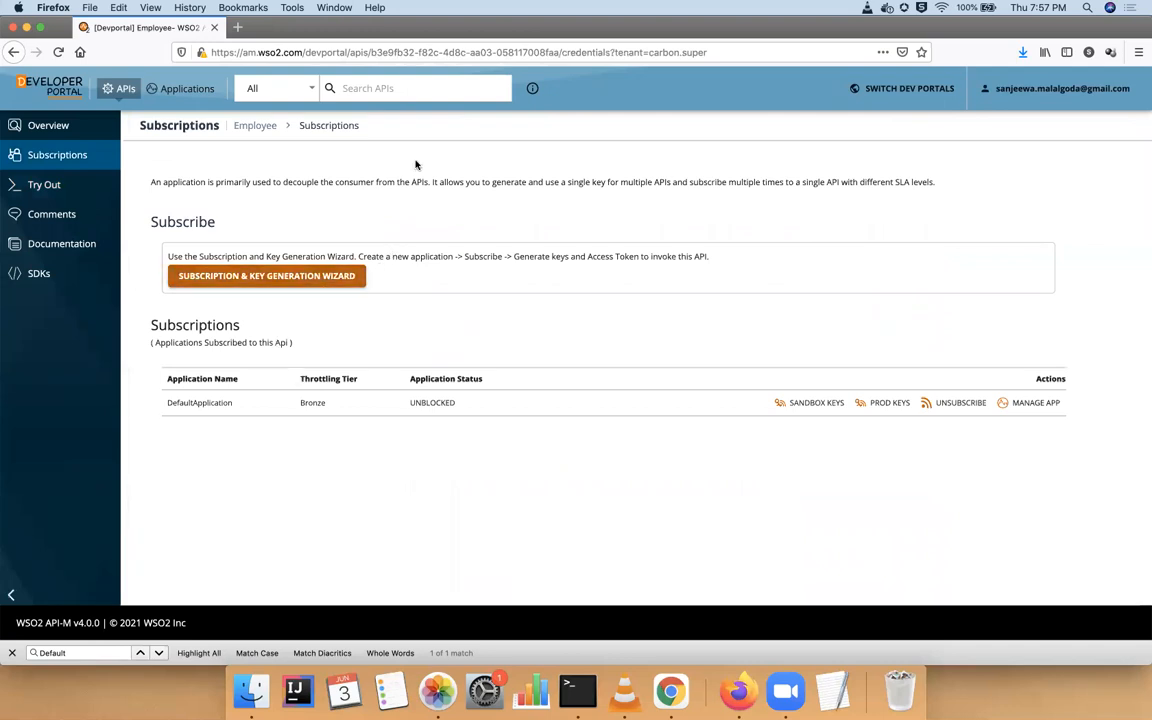
# Step: Log out of the developer portal and reopen the carbon.super tenant portal
pyautogui.click(1044, 91)
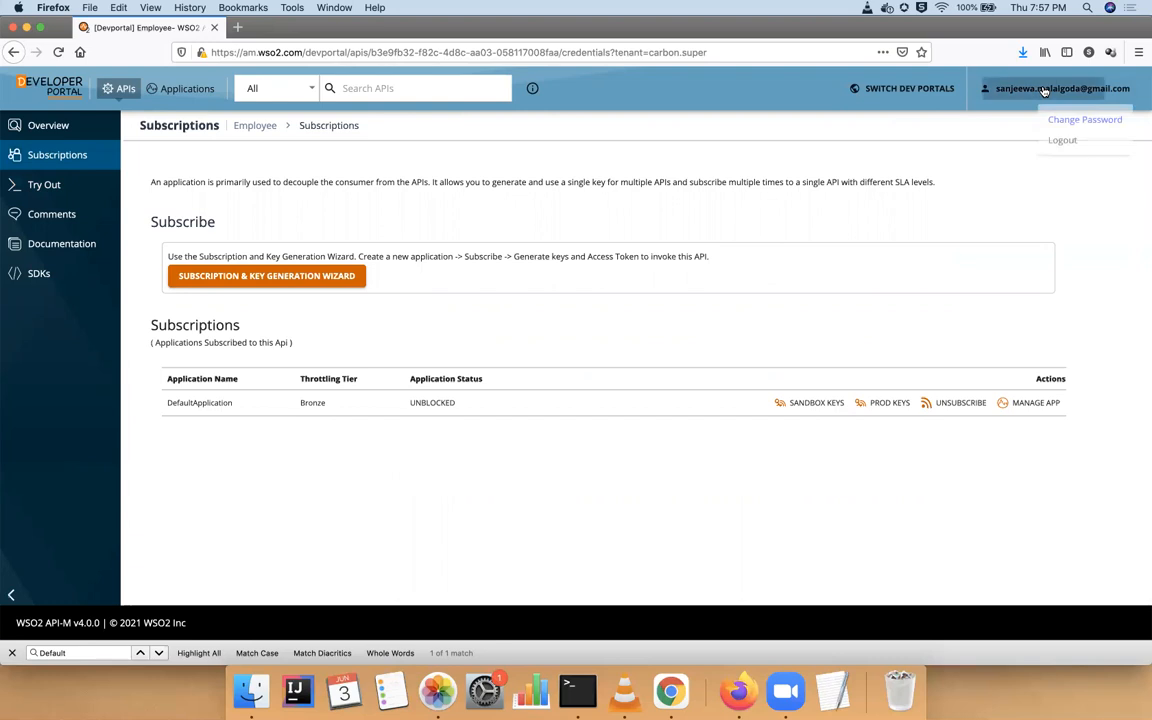
pyautogui.click(1064, 140)
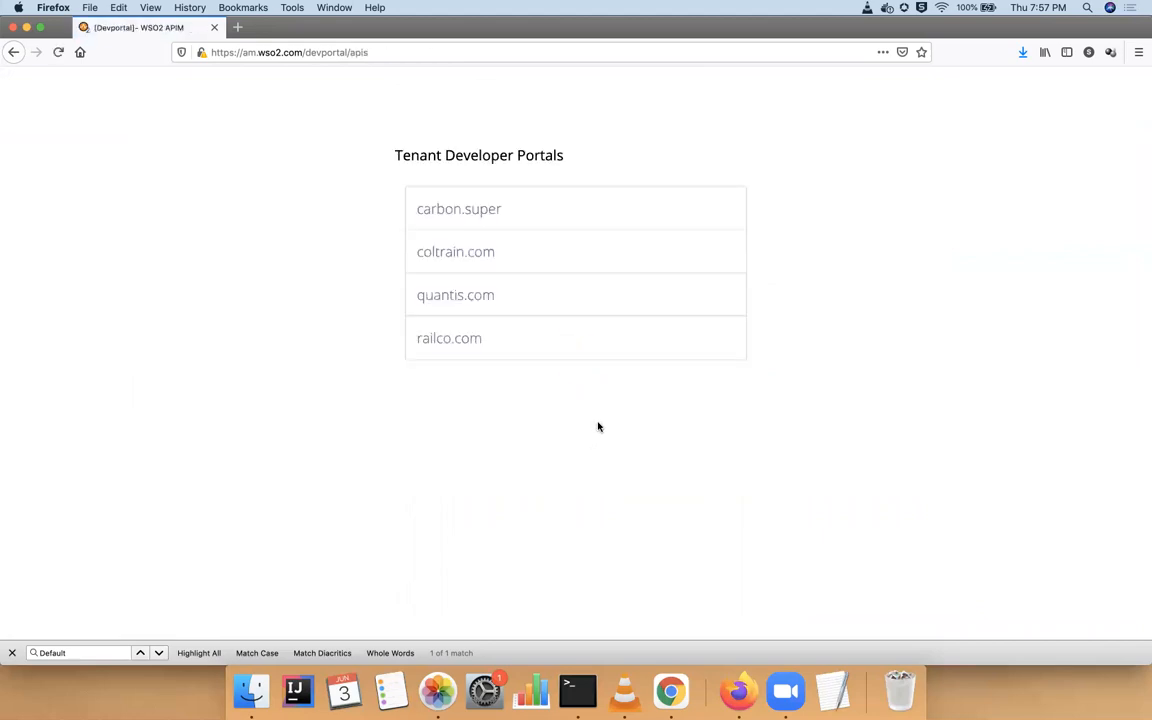
pyautogui.click(516, 224)
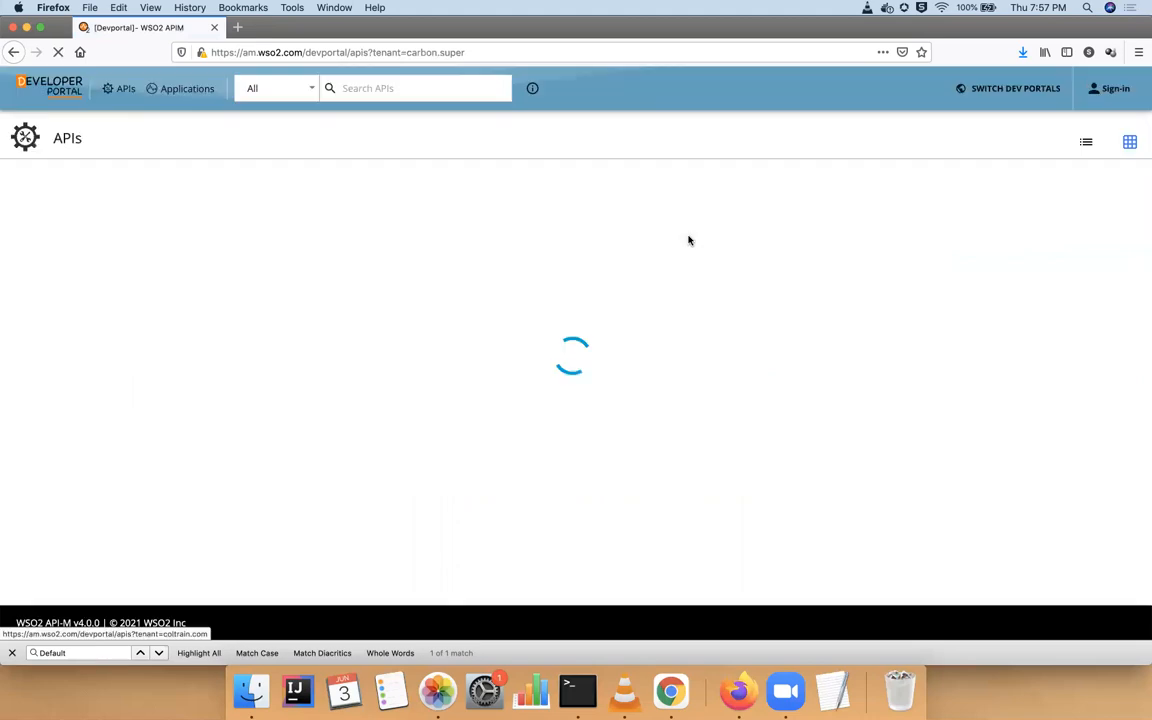
# Step: Start creating a new account from the sign-in page, enter the e-mail-style username and proceed to self-registration
pyautogui.click(1104, 89)
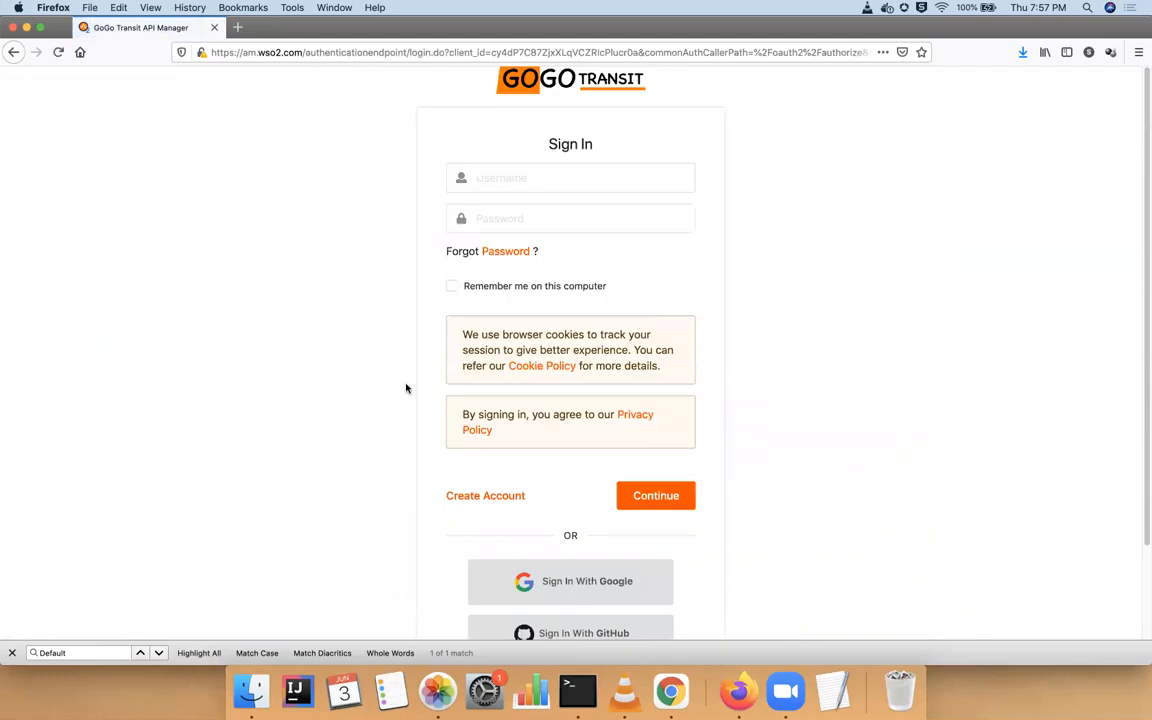
pyautogui.click(506, 496)
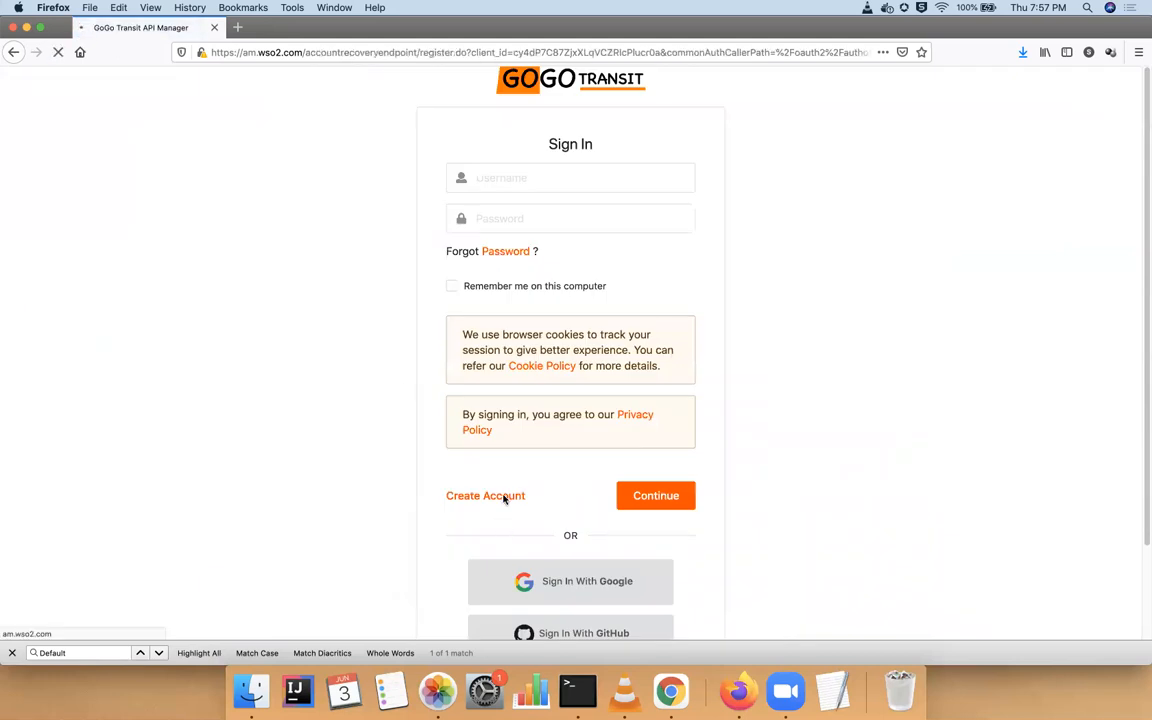
pyautogui.click(535, 330)
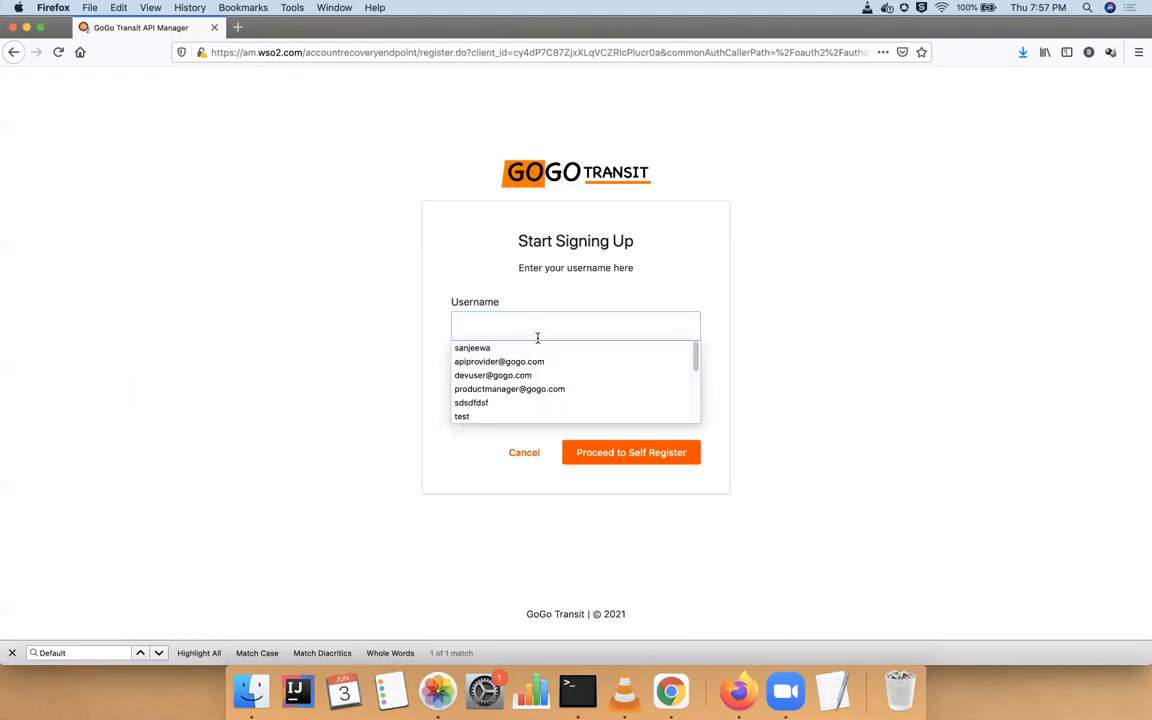
pyautogui.write('sanjeewa')
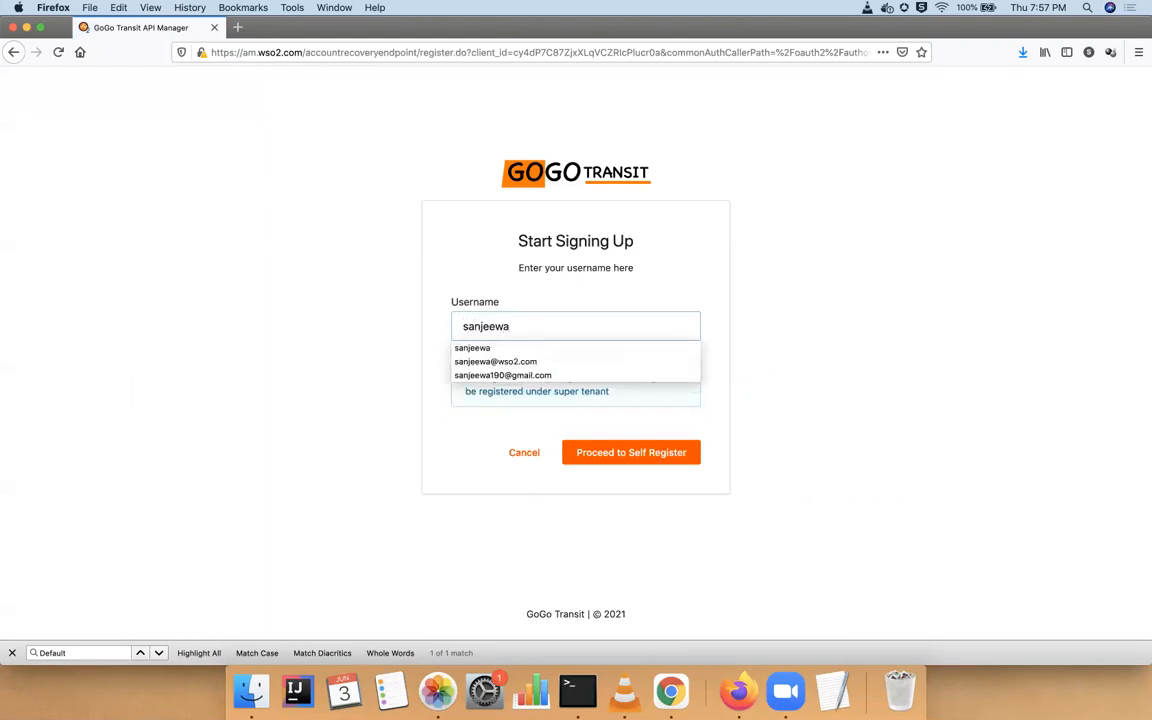
pyautogui.press('Return')
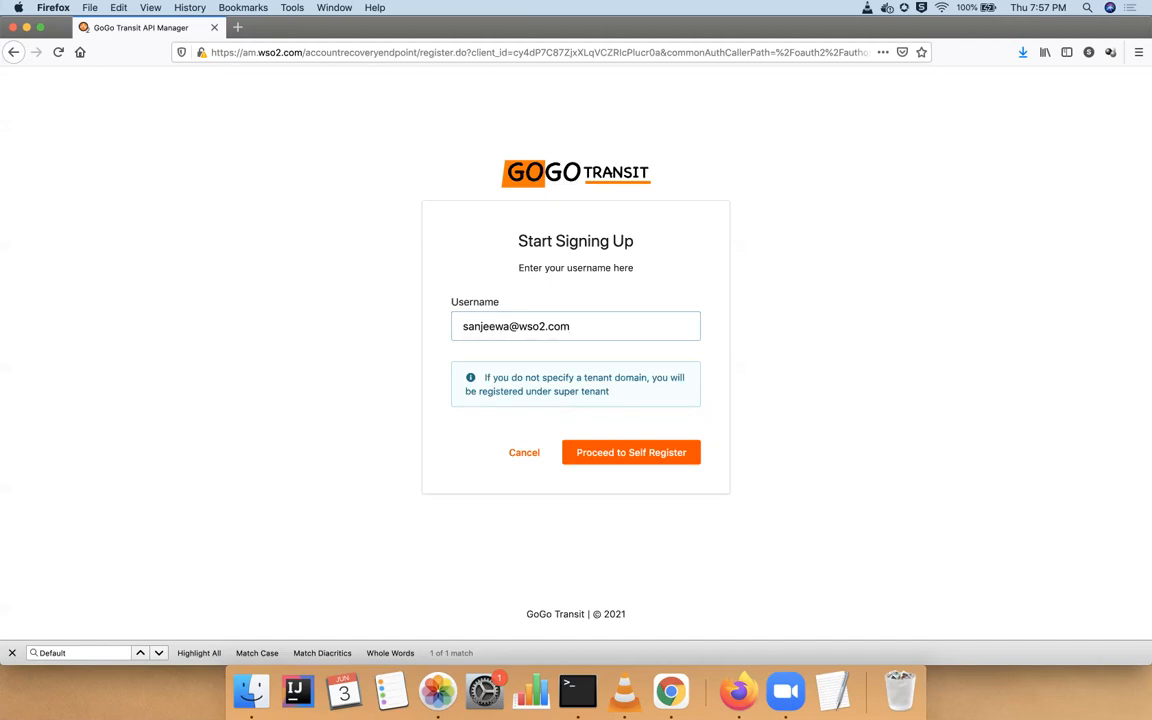
pyautogui.click(631, 453)
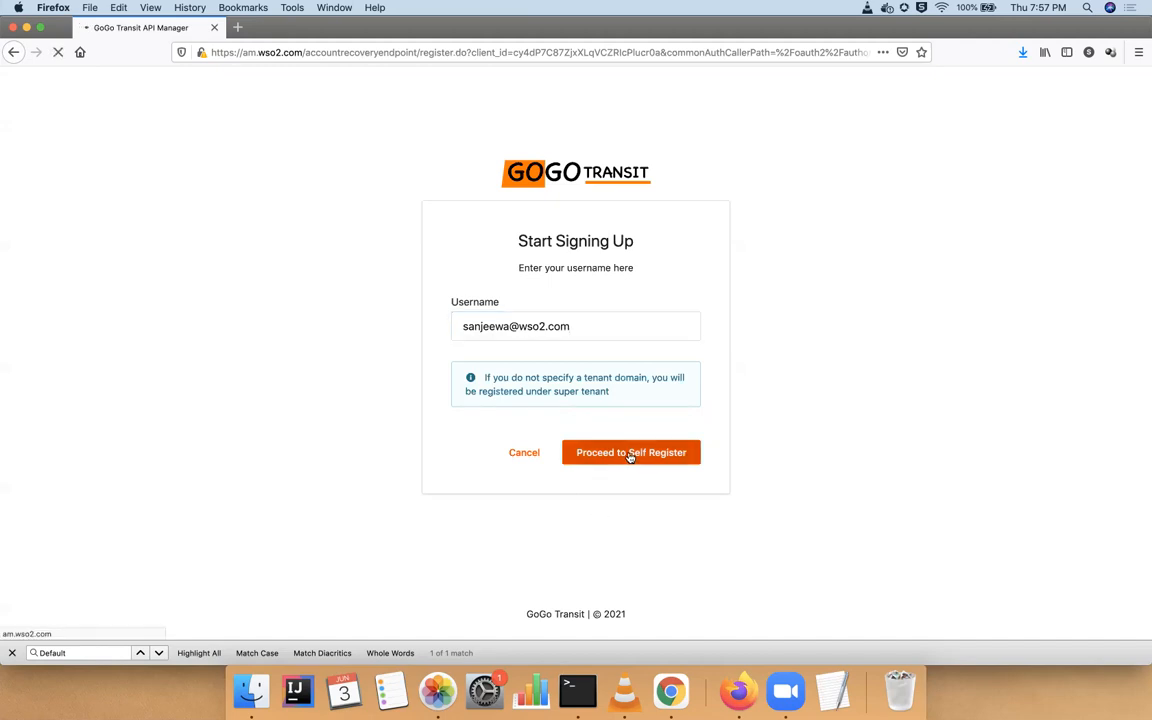
# Step: Fill in the new account's first name and last name, and enter and confirm the account password
pyautogui.click(523, 250)
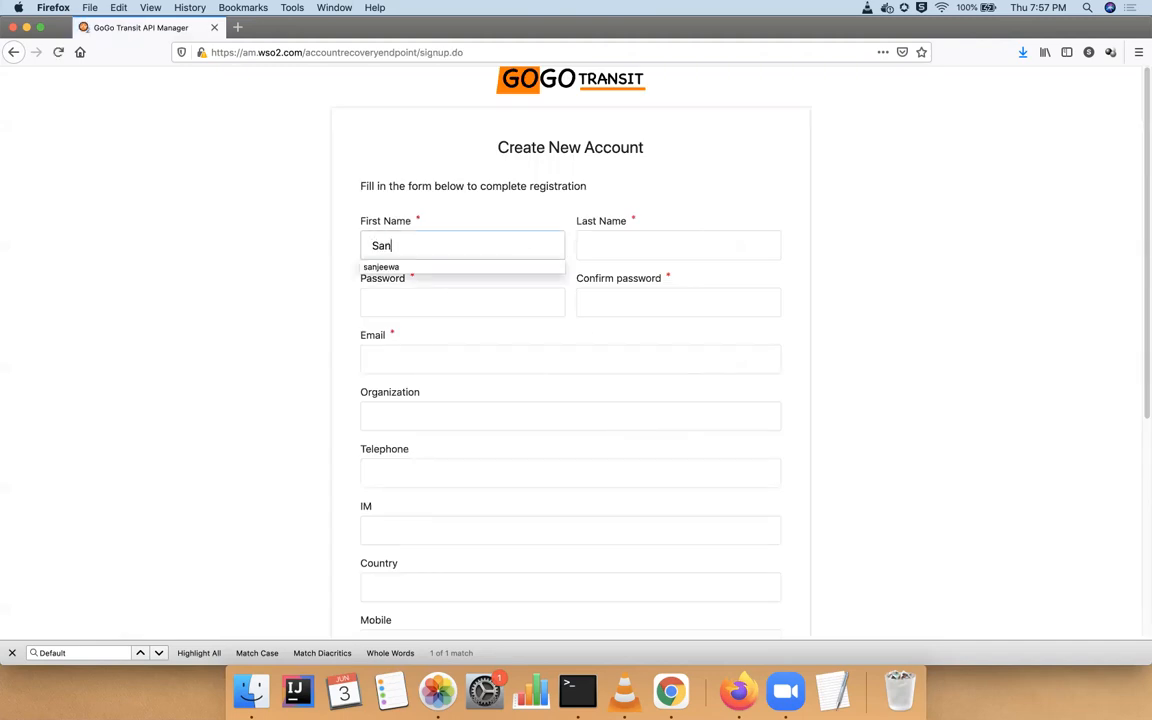
pyautogui.press('Tab')
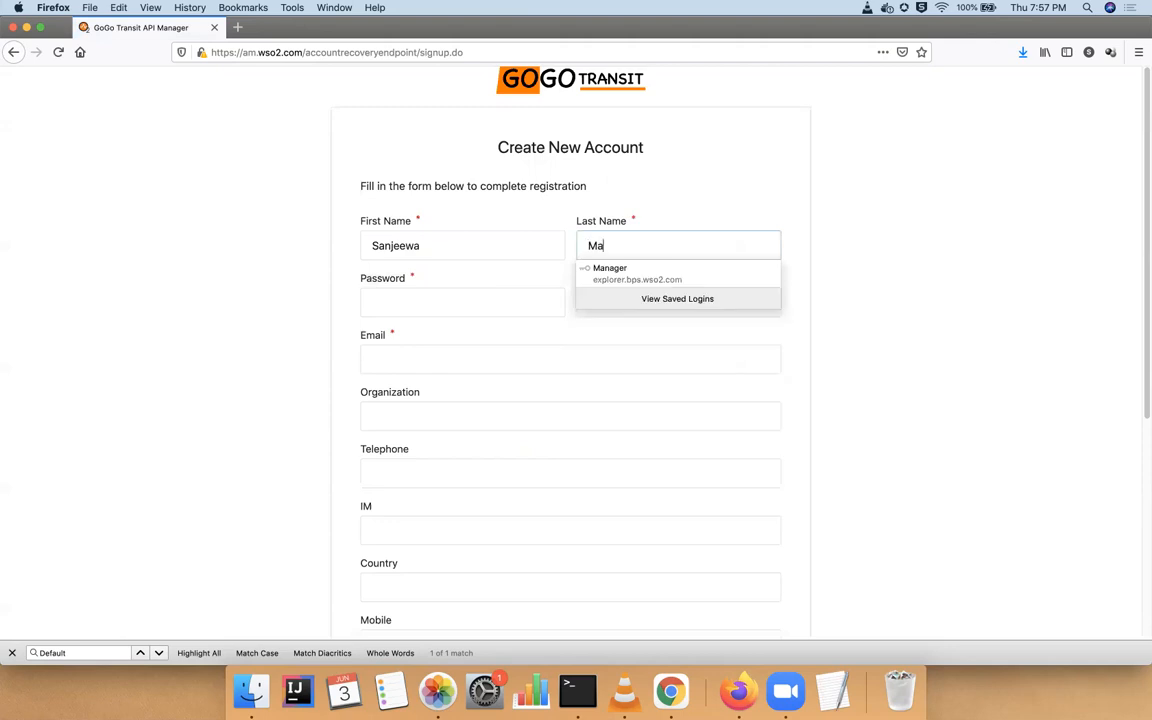
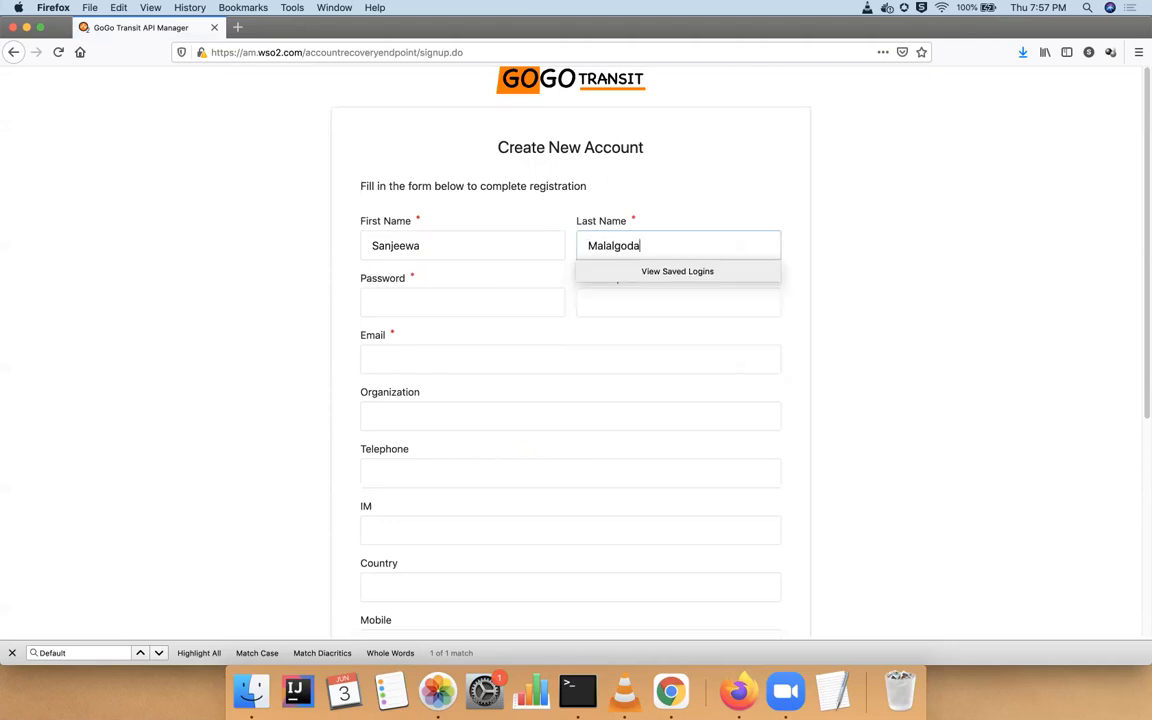
pyautogui.press('Tab')
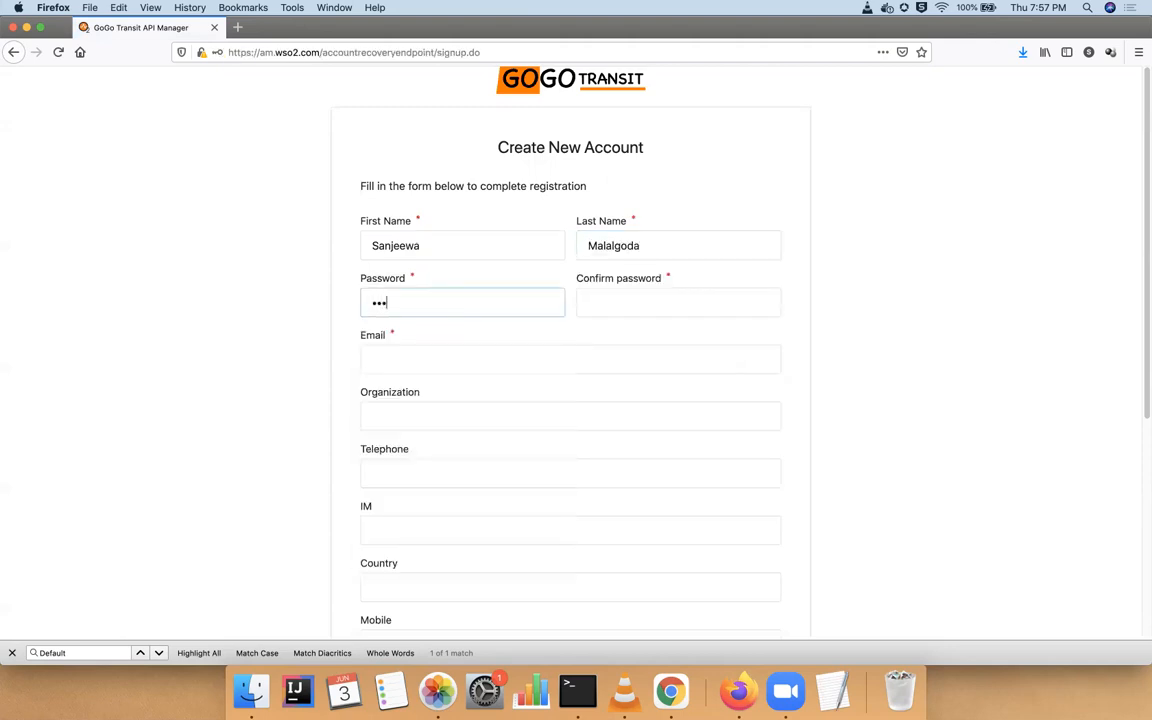
pyautogui.press('Tab')
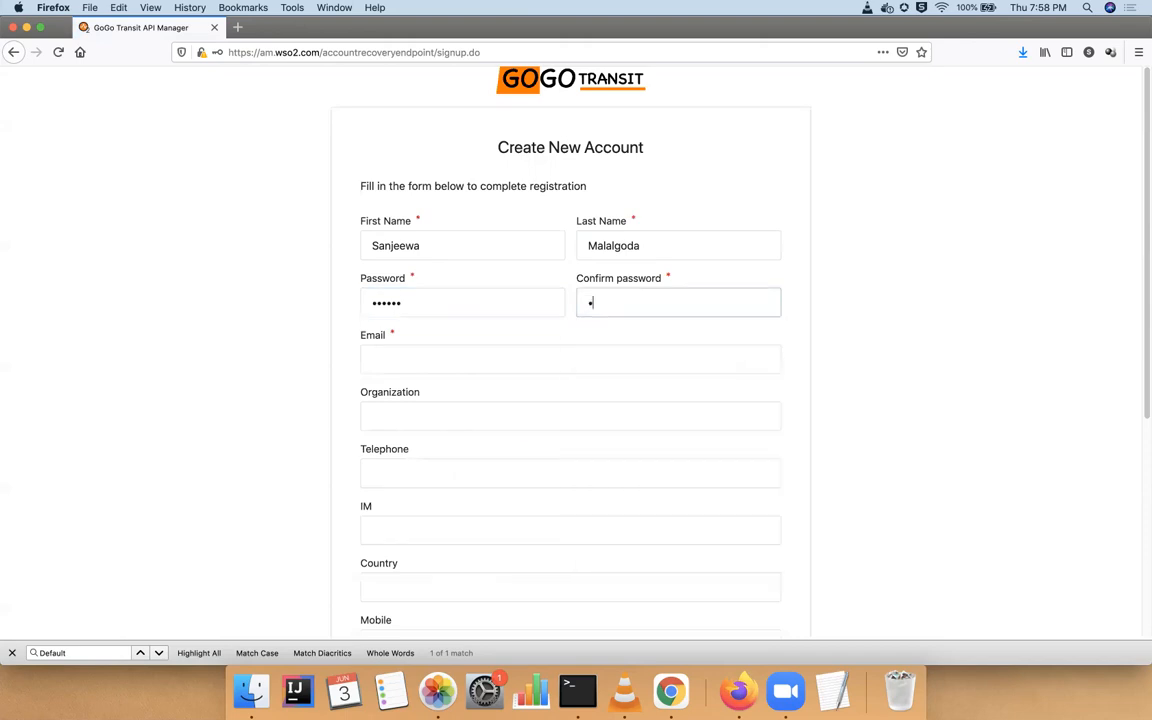
# Step: Enter the account's e-mail address, submit the registration with the privacy policy accepted, and decline saving the login
pyautogui.press('Tab')
pyautogui.write('sa')
pyautogui.press('Down')
pyautogui.press('Return')
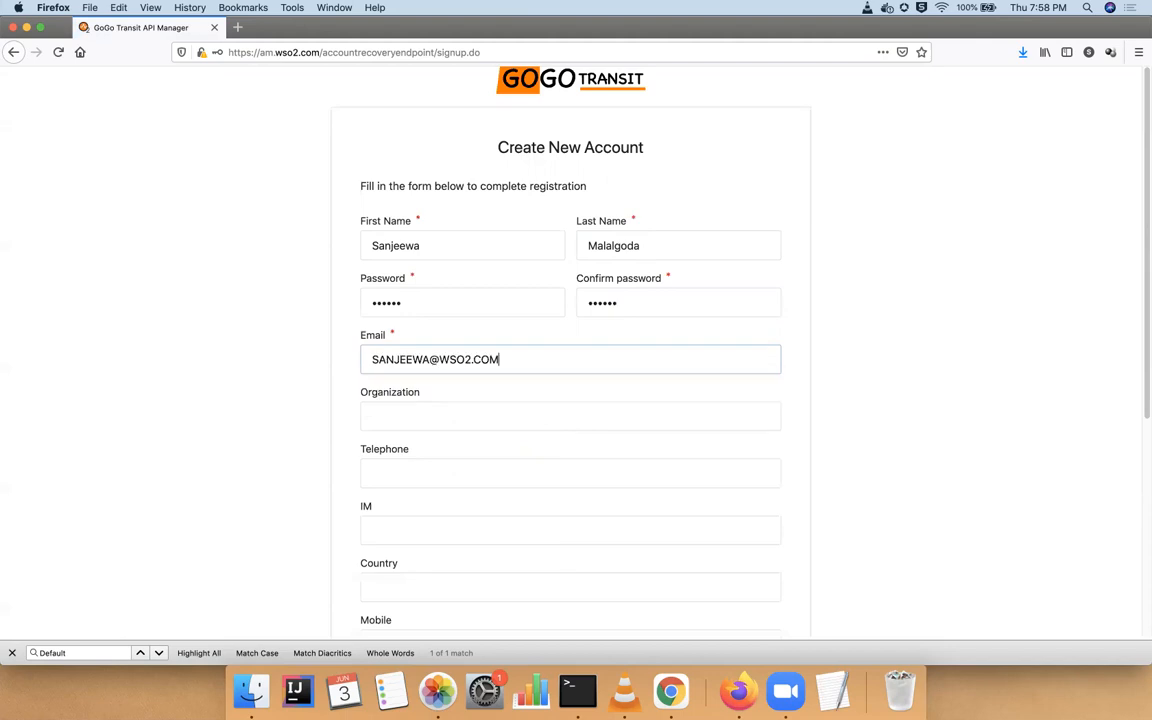
pyautogui.scroll(-5, 530, 250)
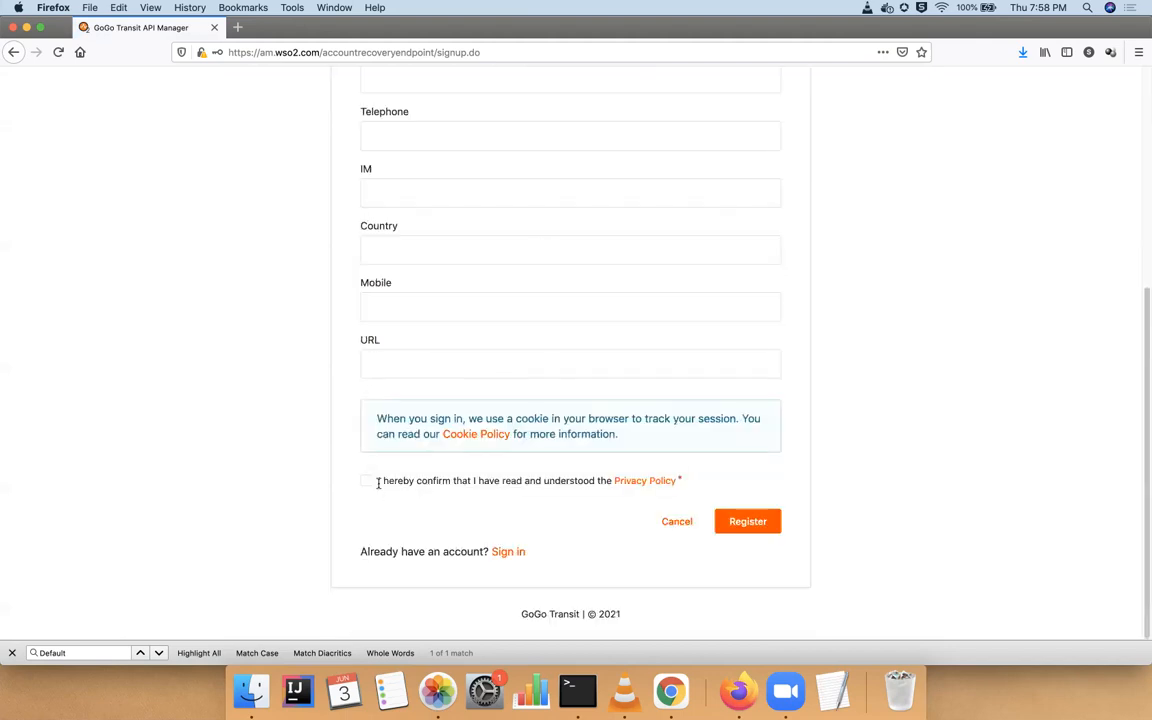
pyautogui.click(768, 525)
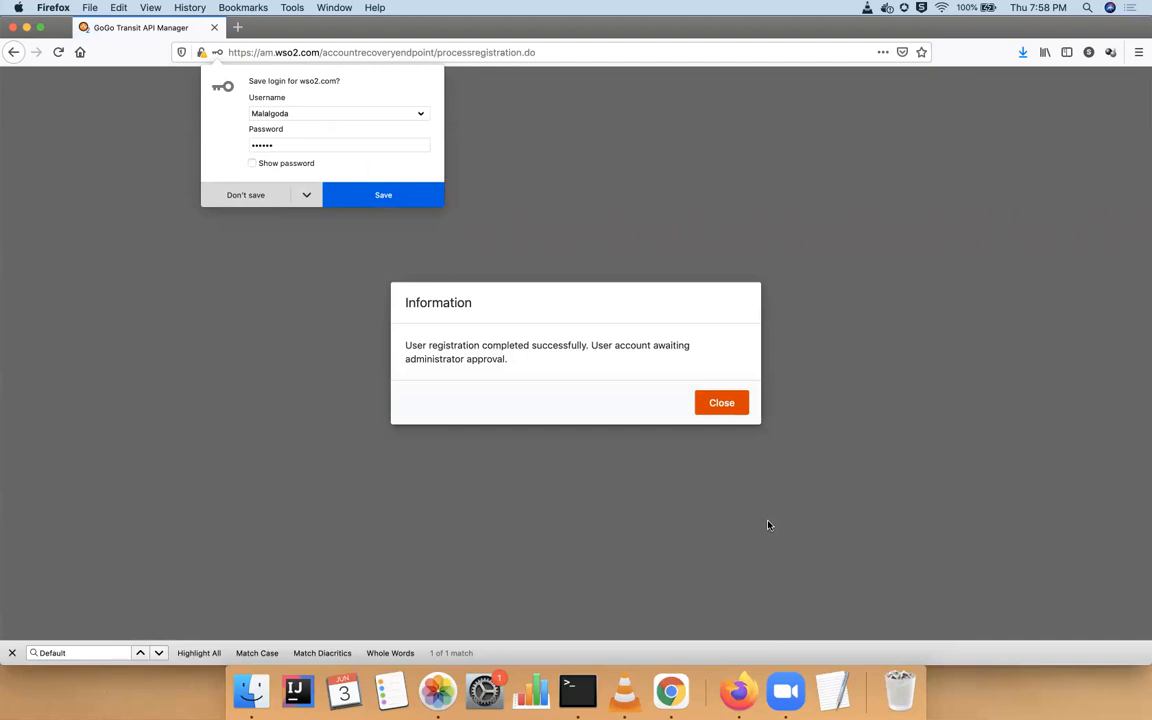
pyautogui.click(247, 196)
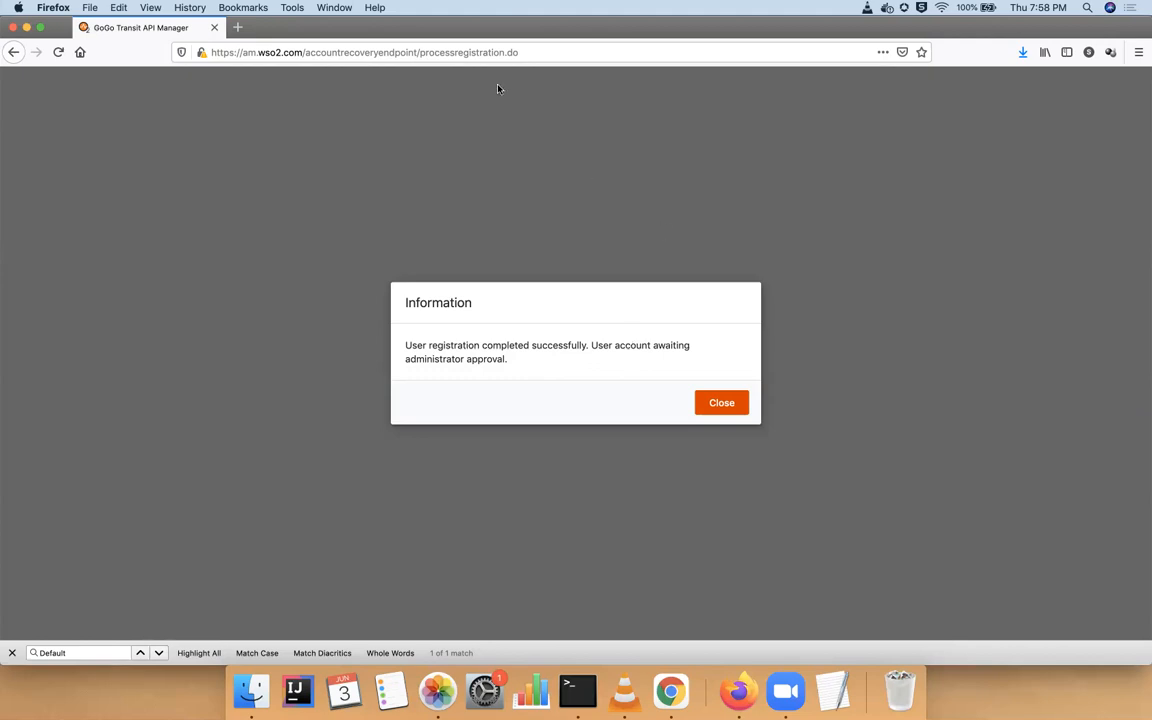
# Step: Open the BPMN Explorer task page in a new browser tab and sign in with the saved SubManager login
pyautogui.click(241, 28)
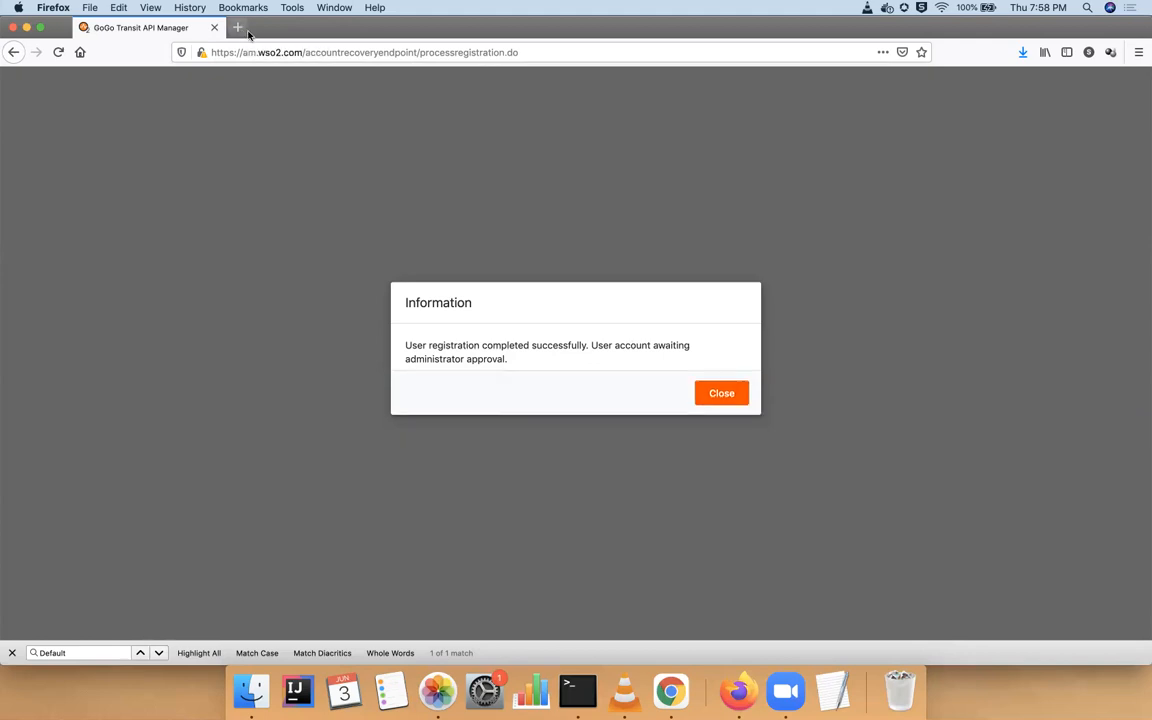
pyautogui.write('bps')
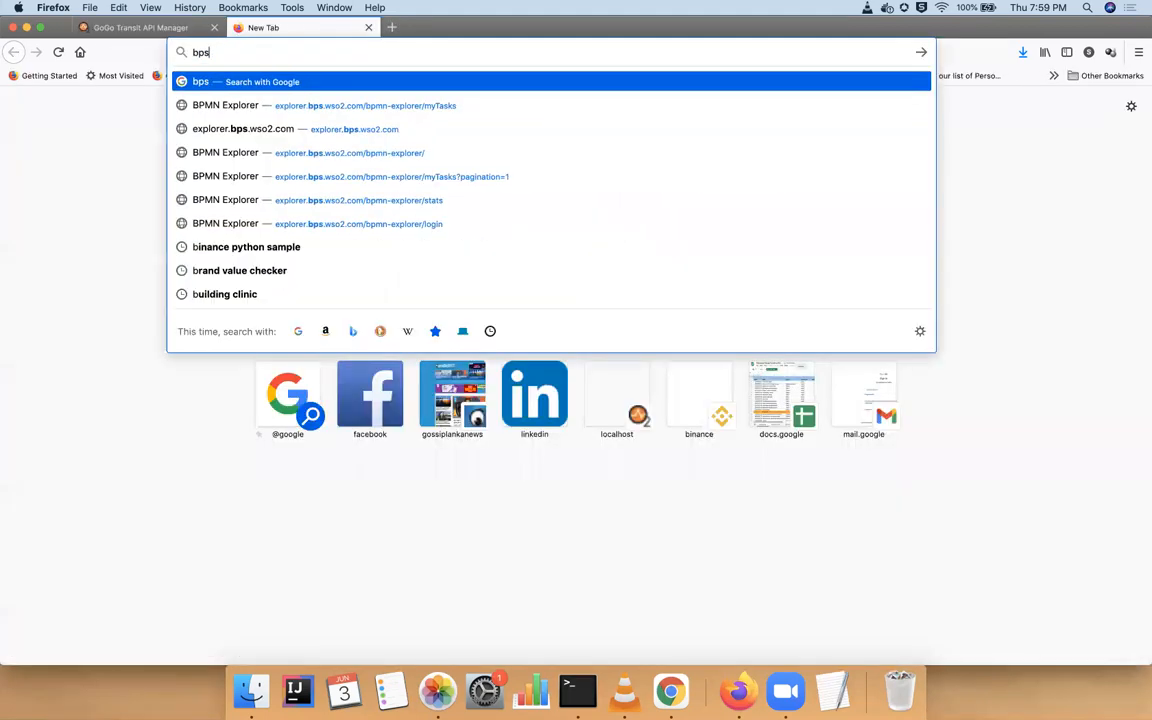
pyautogui.press('Down')
pyautogui.press('Return')
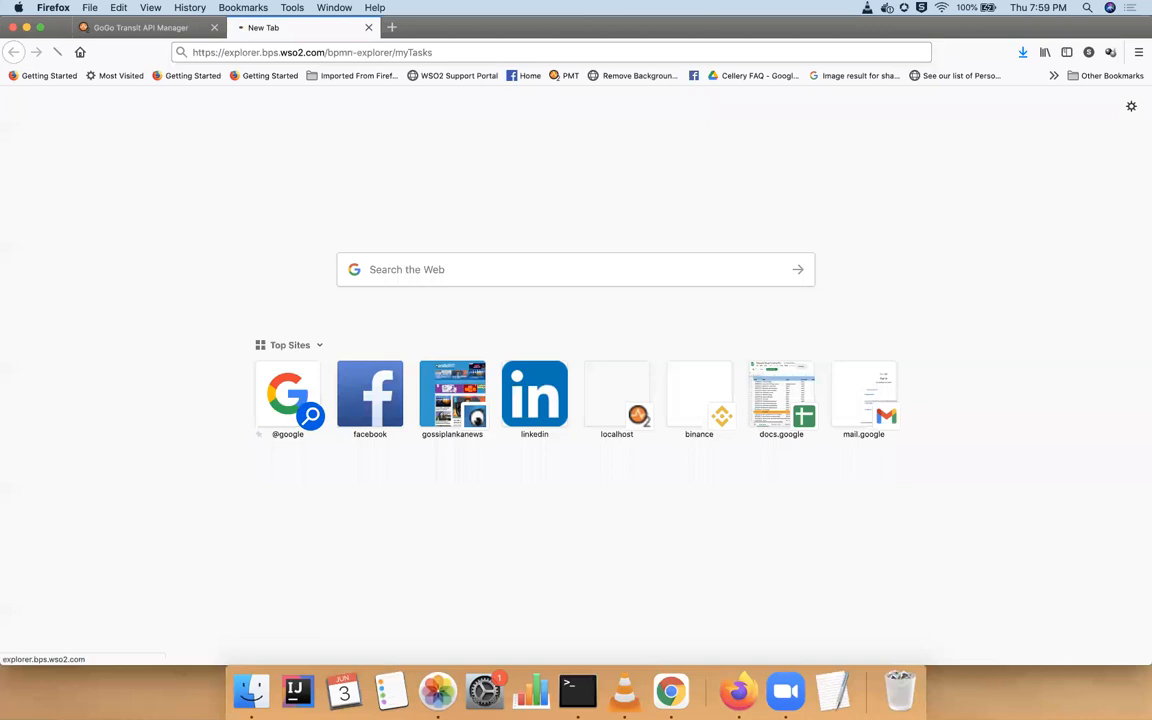
pyautogui.click(160, 27)
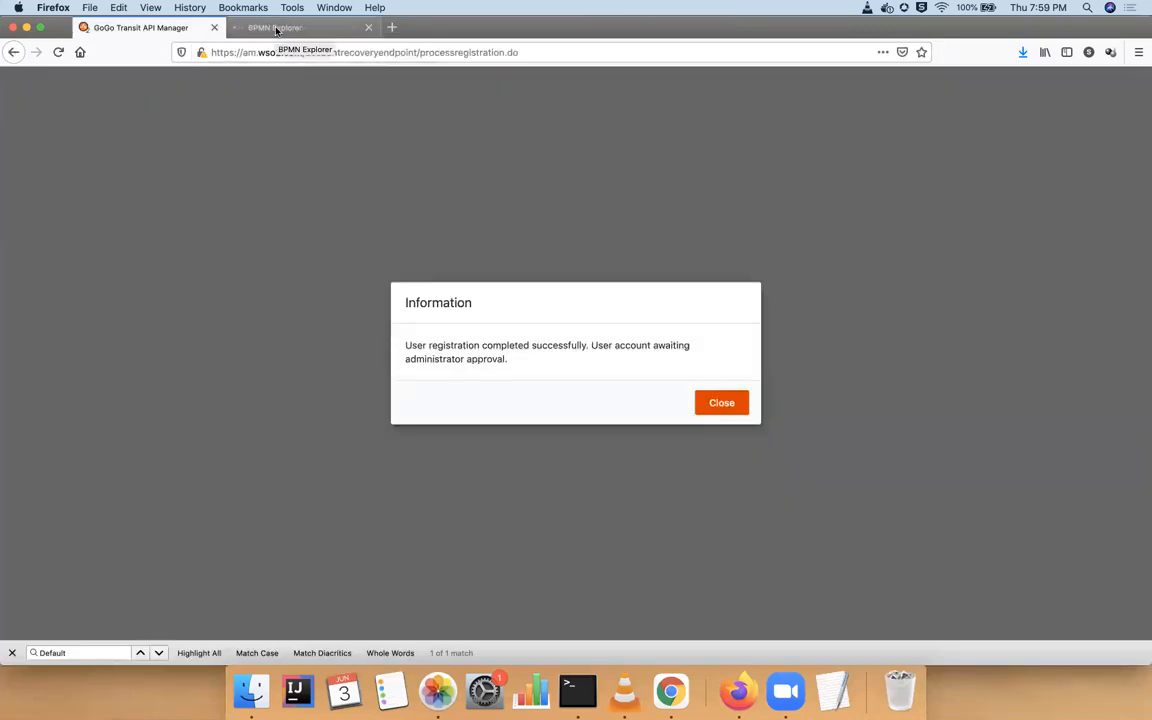
pyautogui.click(275, 30)
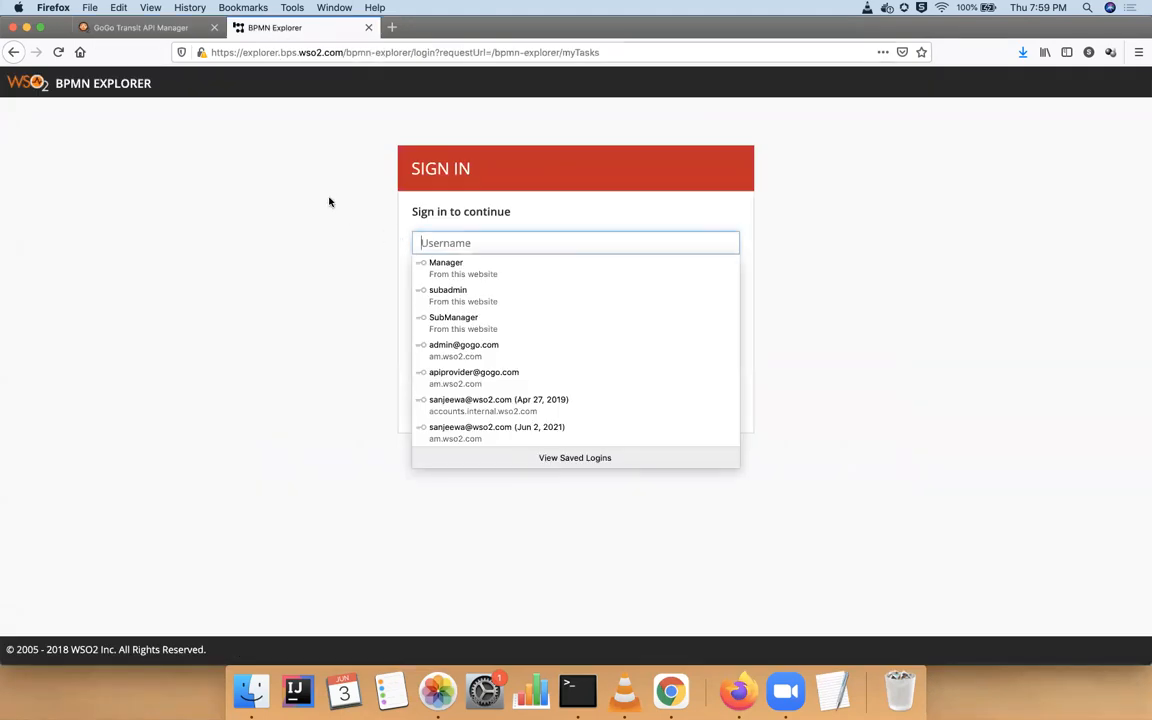
pyautogui.click(488, 325)
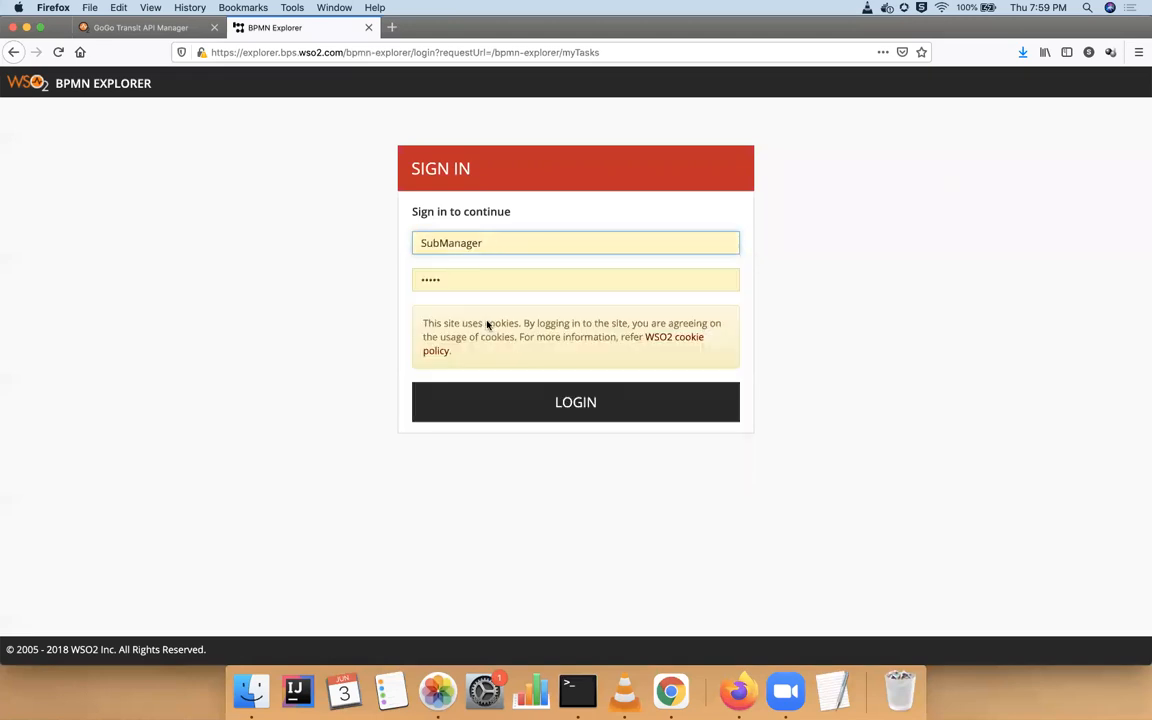
pyautogui.click(548, 406)
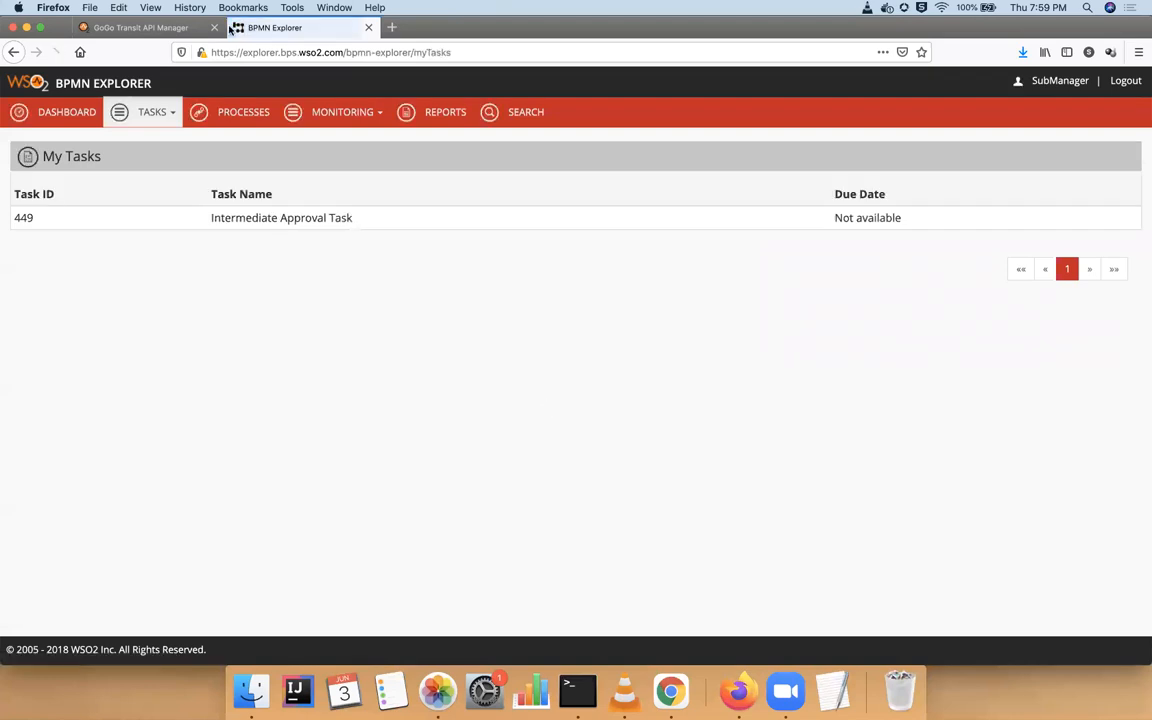
# Step: Set the Intermediate Approval Task's approval to APPROVED, complete the task, and log out of BPMN Explorer
pyautogui.click(155, 114)
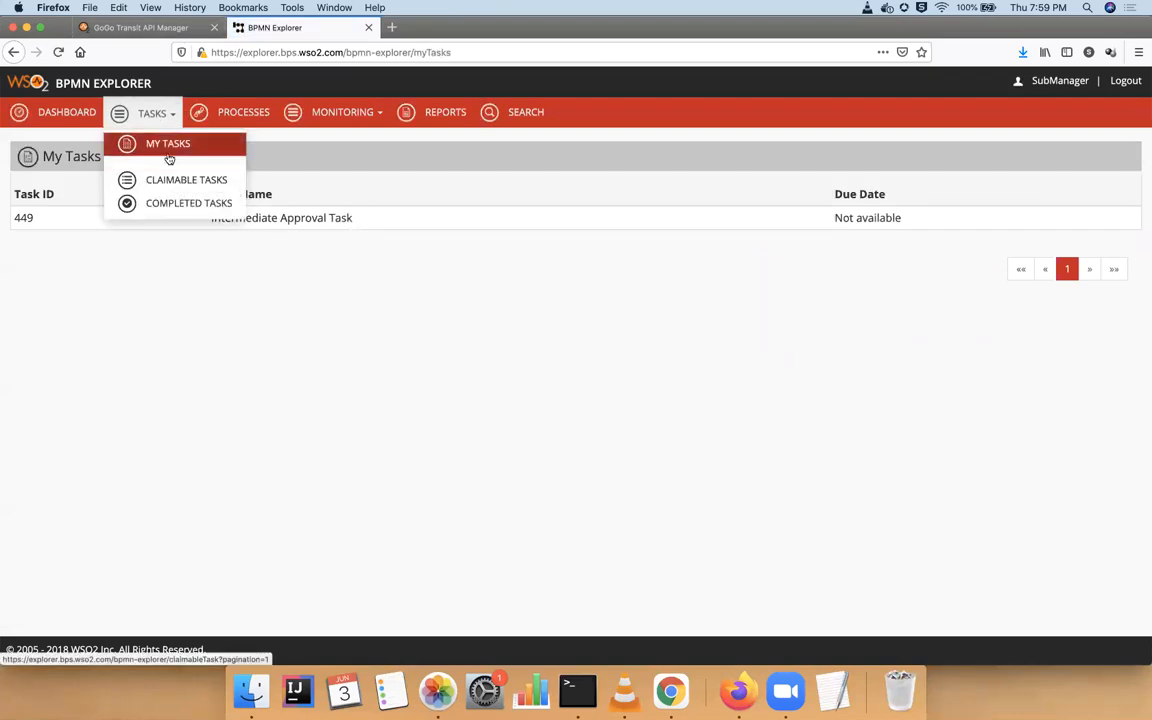
pyautogui.click(235, 257)
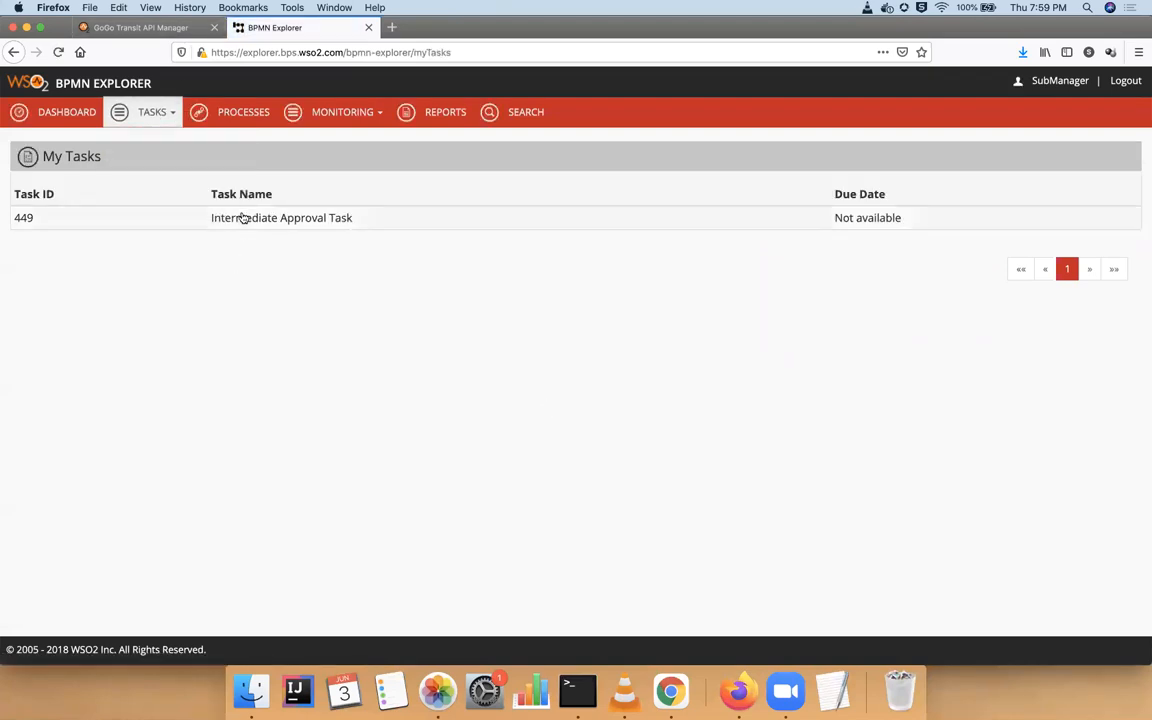
pyautogui.click(260, 221)
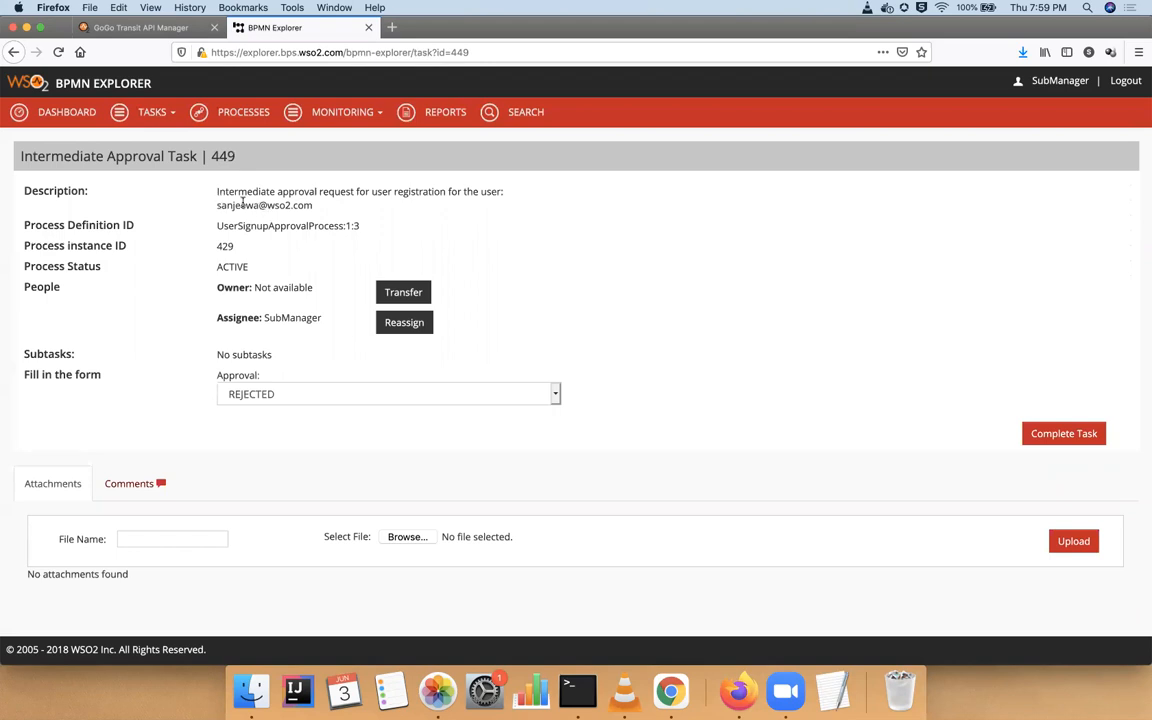
pyautogui.tripleClick(242, 203)
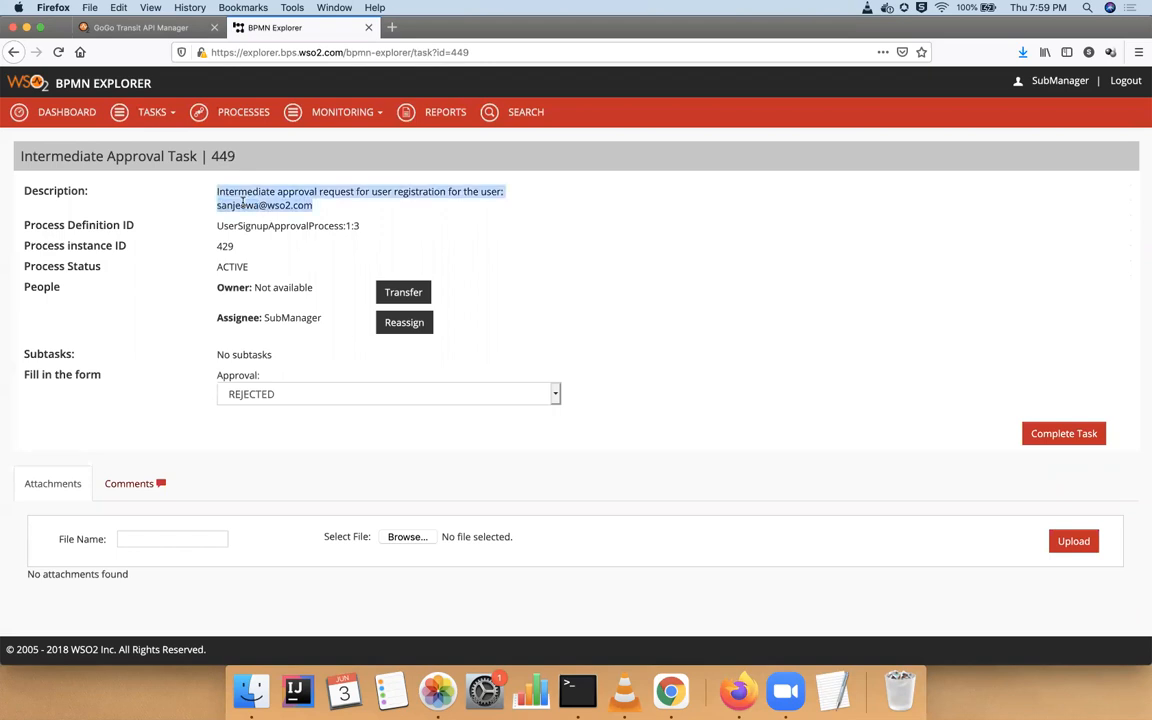
pyautogui.click(304, 394)
pyautogui.click(303, 378)
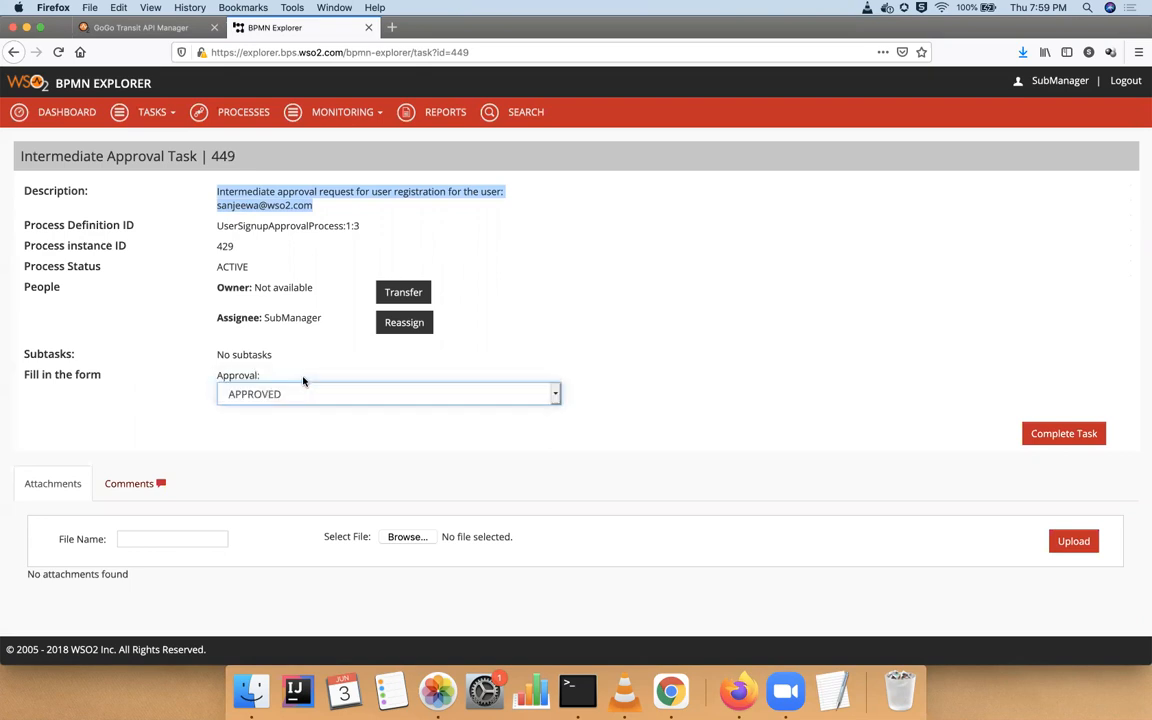
pyautogui.click(1066, 433)
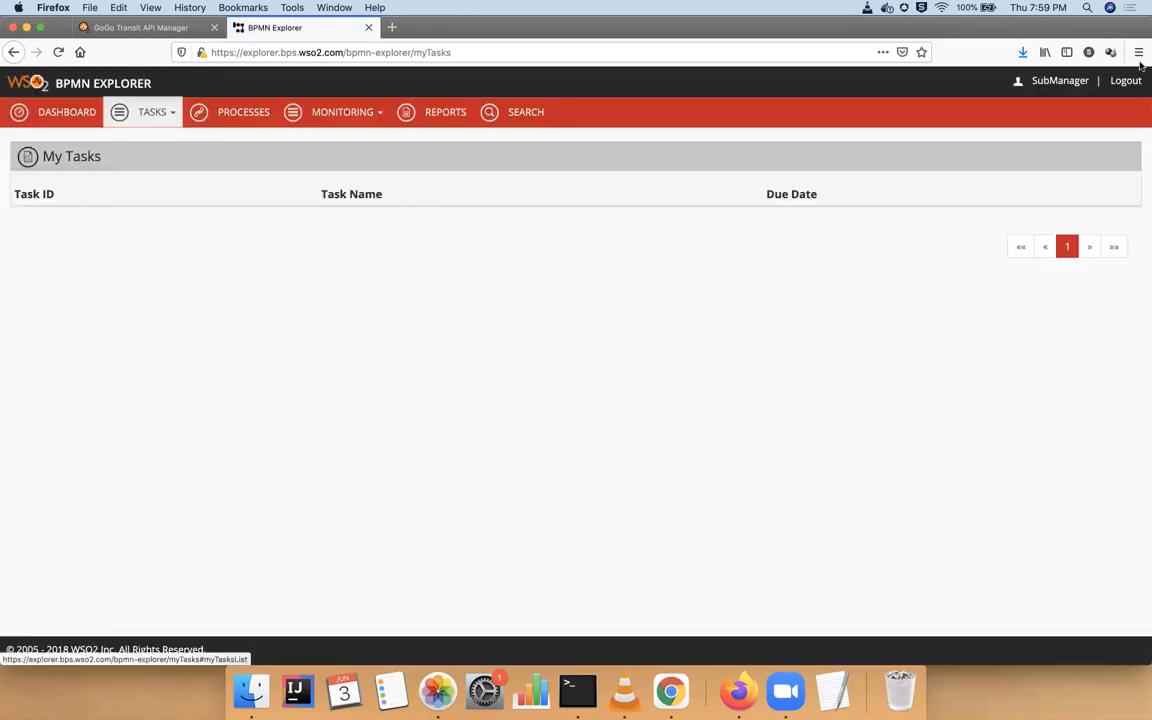
pyautogui.click(1127, 88)
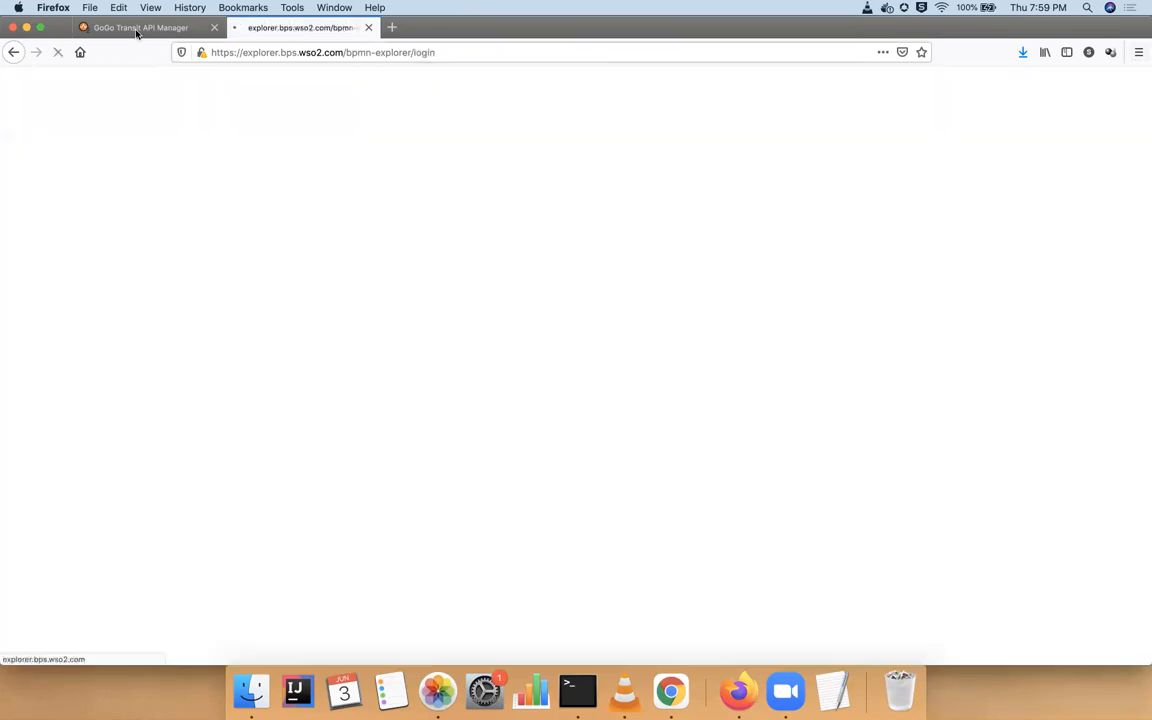
# Step: Return to the developer portal, close the registration notice, and try to sign in with the new account's saved login
pyautogui.click(140, 27)
pyautogui.click(722, 408)
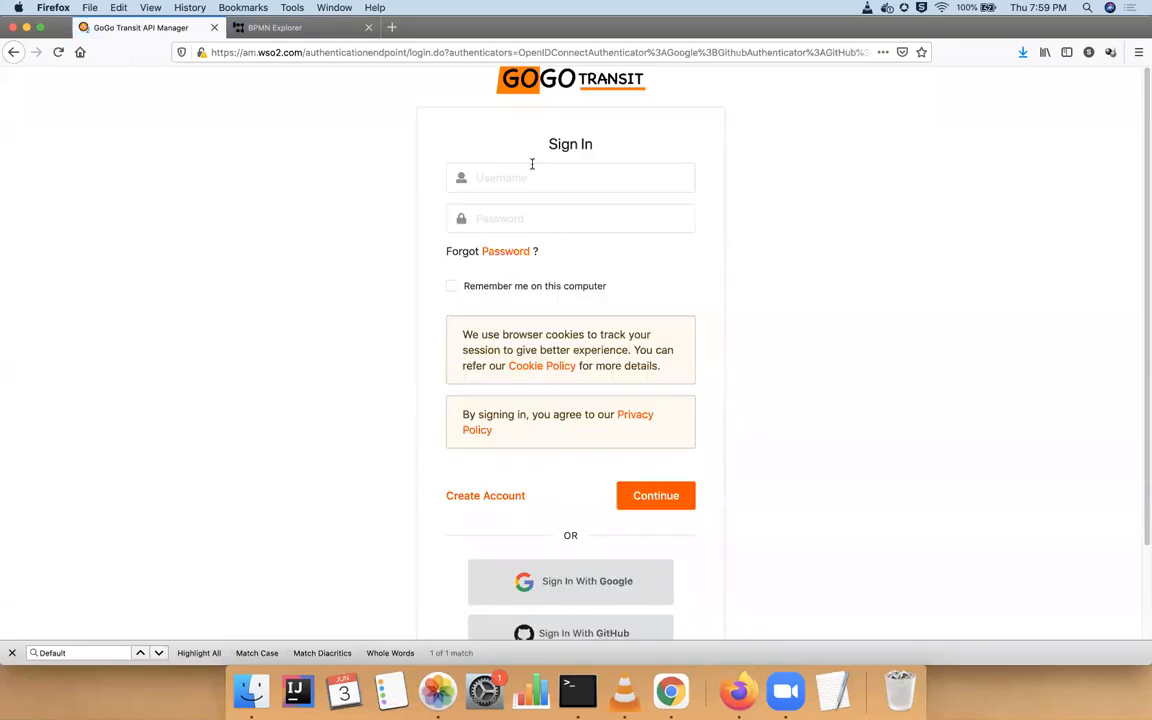
pyautogui.click(536, 174)
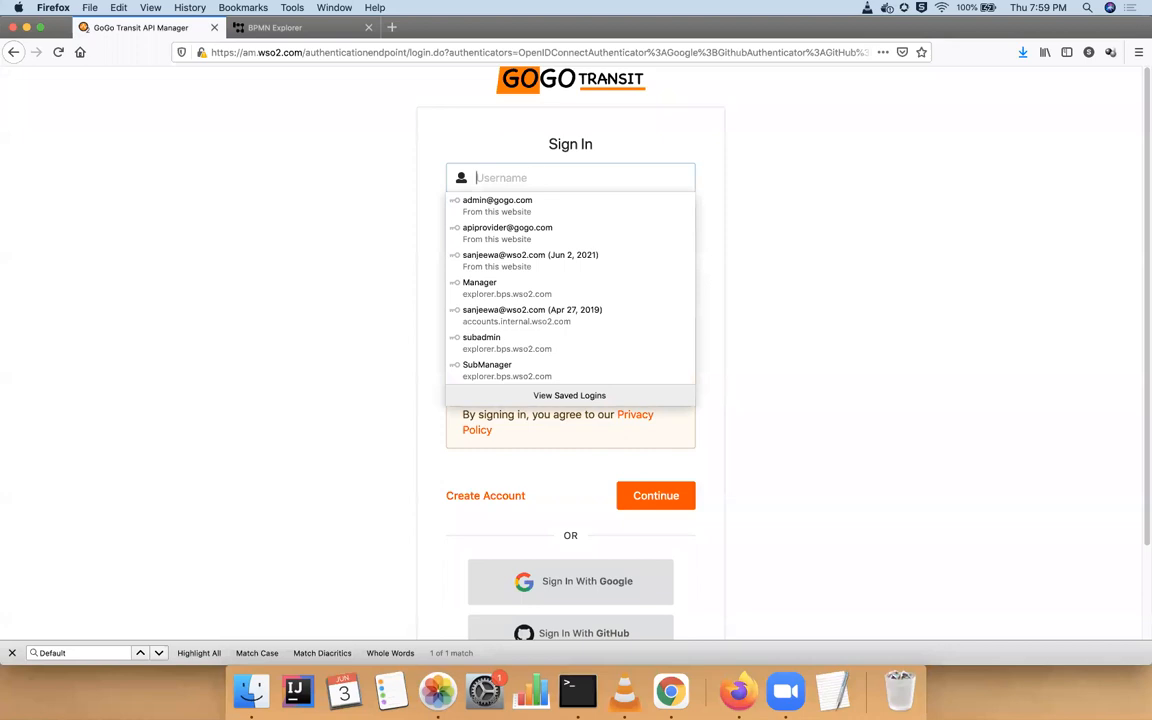
pyautogui.write('sanjeewa')
pyautogui.press('Down')
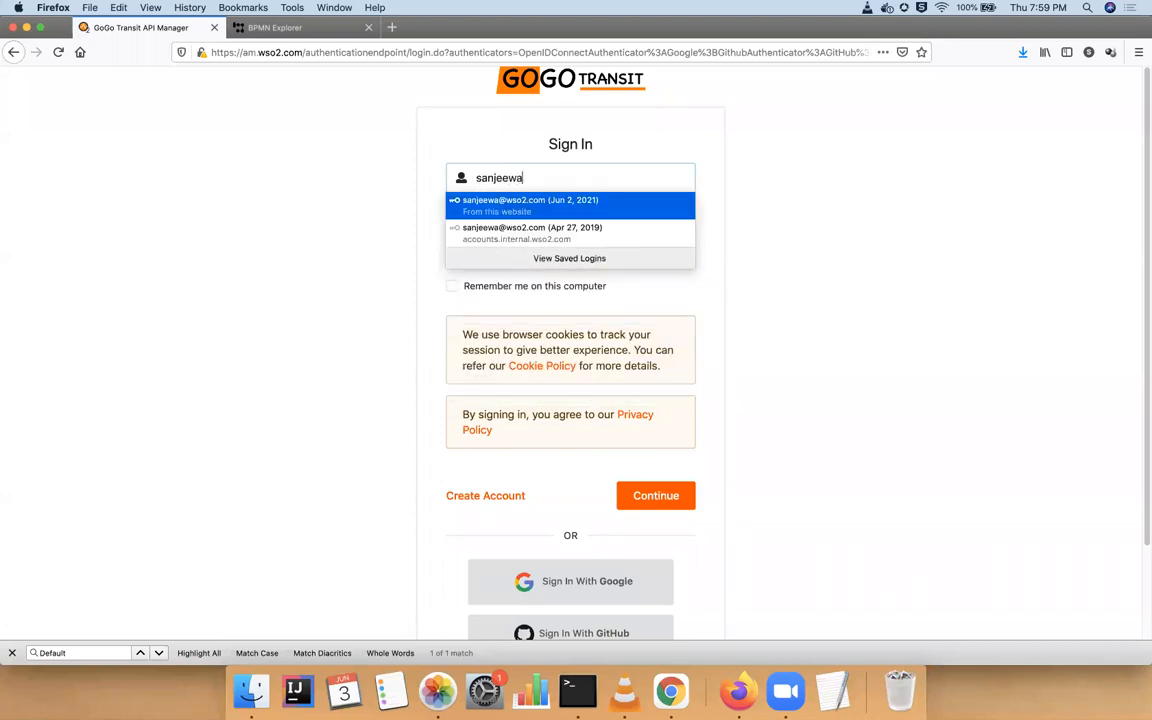
pyautogui.press('Return')
pyautogui.click(663, 505)
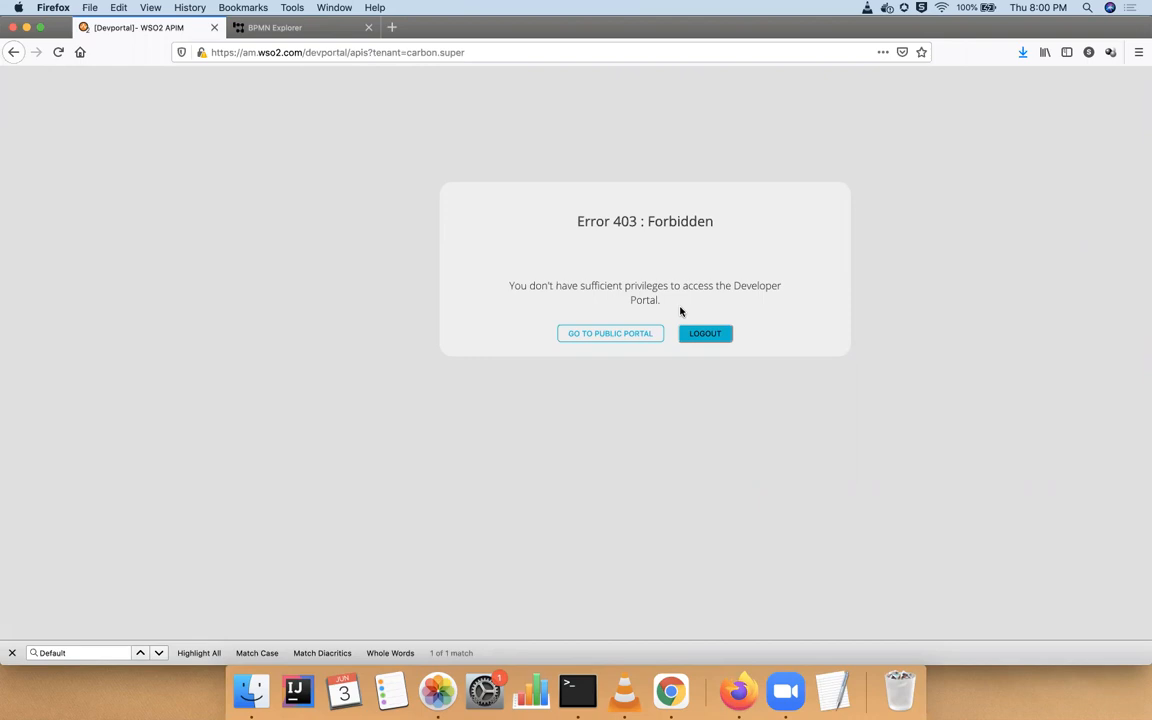
# Step: Log the new account out of the developer portal from the Forbidden error page
pyautogui.click(317, 31)
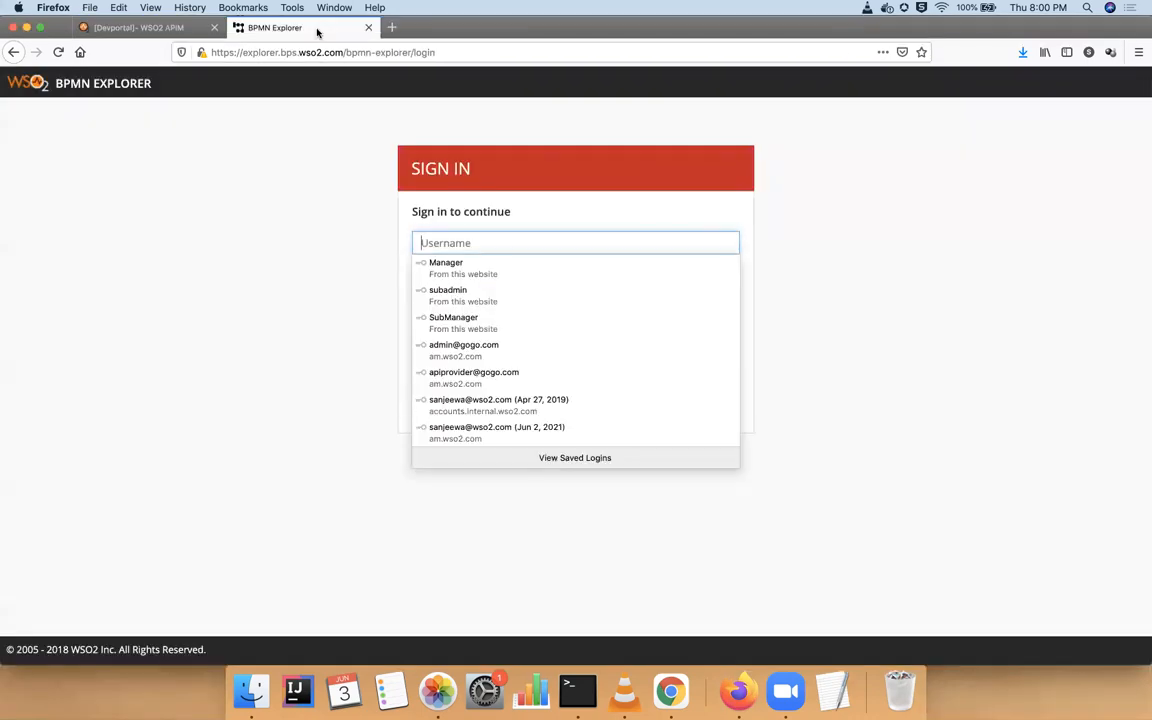
pyautogui.click(160, 30)
pyautogui.click(703, 333)
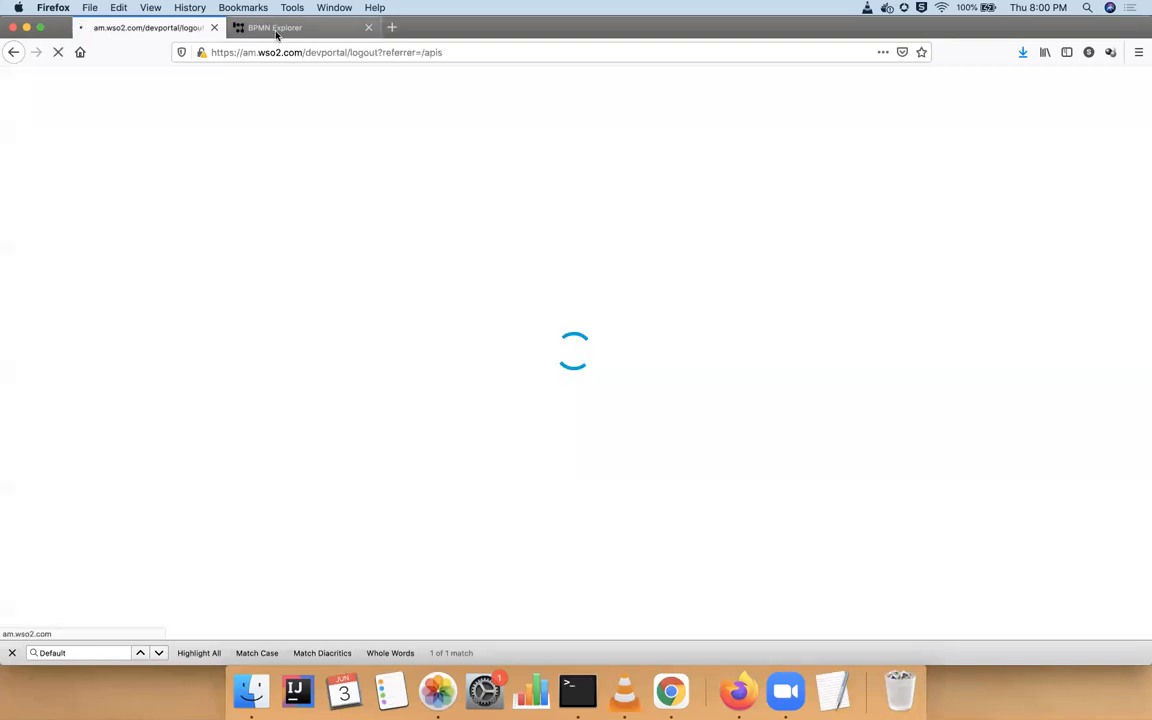
# Step: Switch to BPMN Explorer and sign in with the saved Manager login
pyautogui.click(290, 27)
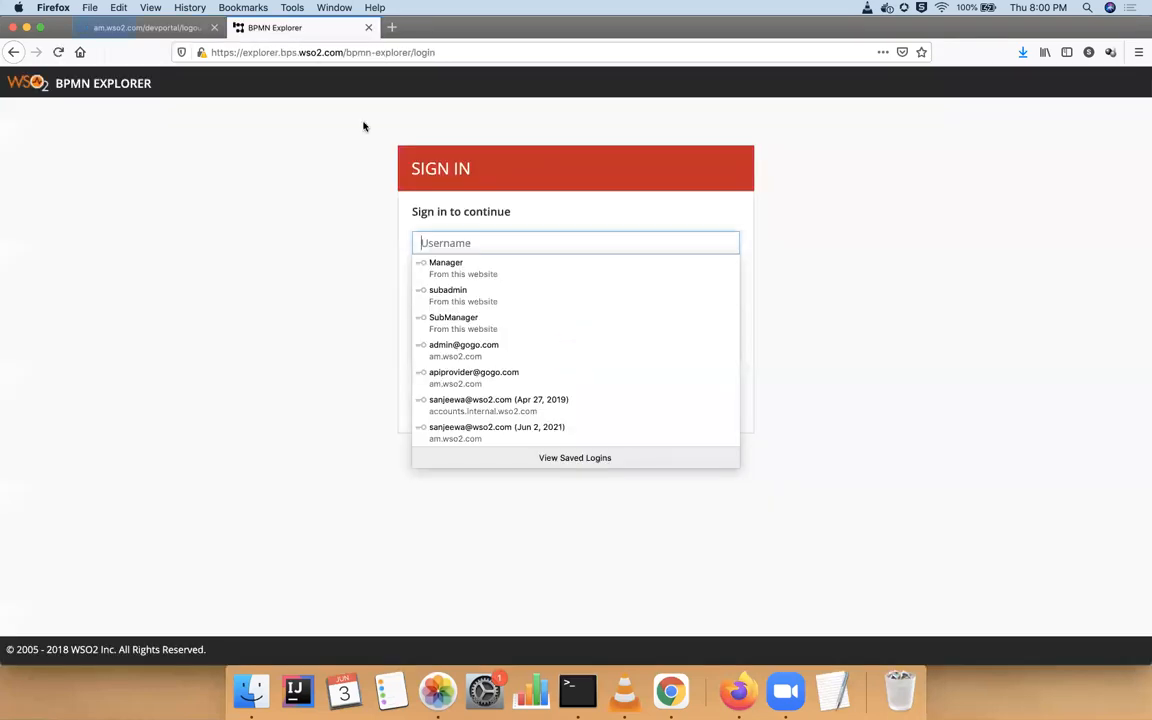
pyautogui.click(504, 272)
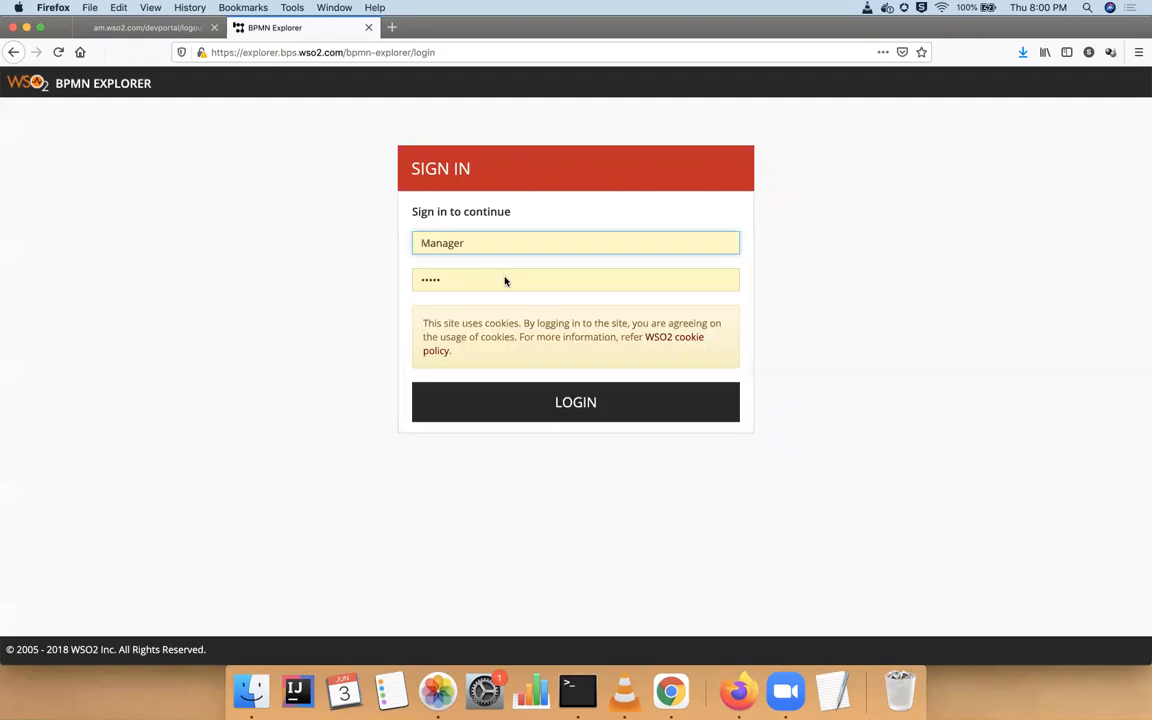
pyautogui.click(556, 405)
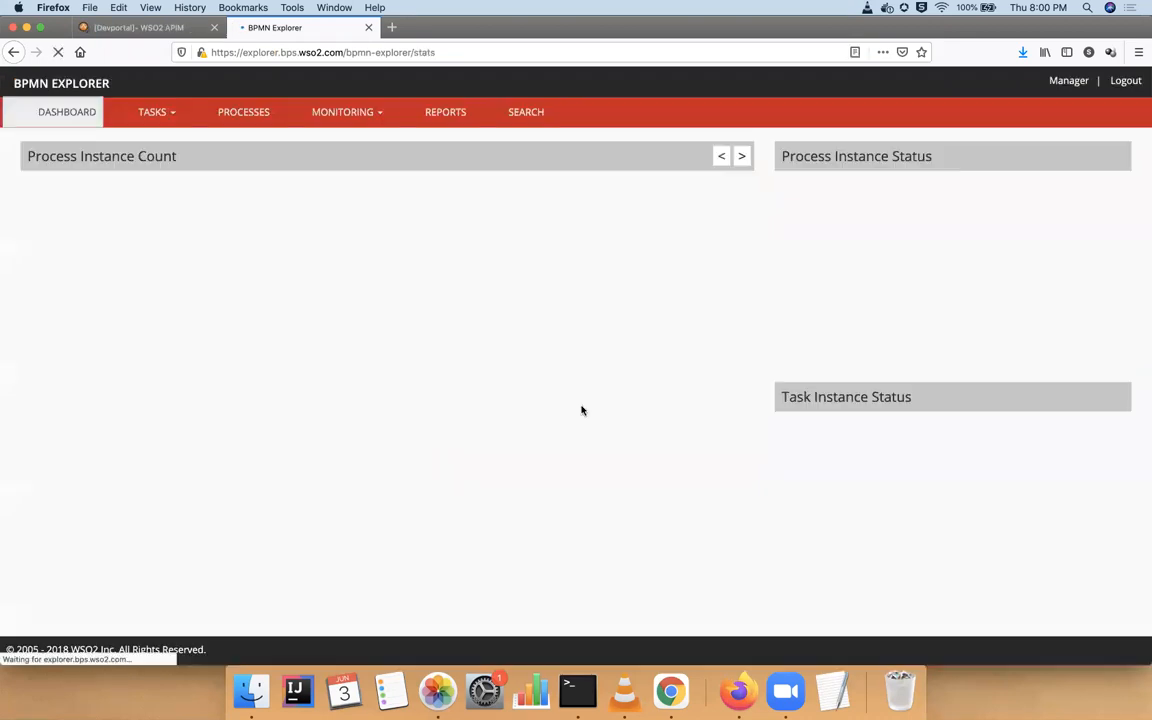
# Step: Open the Final Approval Task from My Tasks, set FullUserApproval to APPROVED, and complete the task
pyautogui.click(150, 112)
pyautogui.click(159, 146)
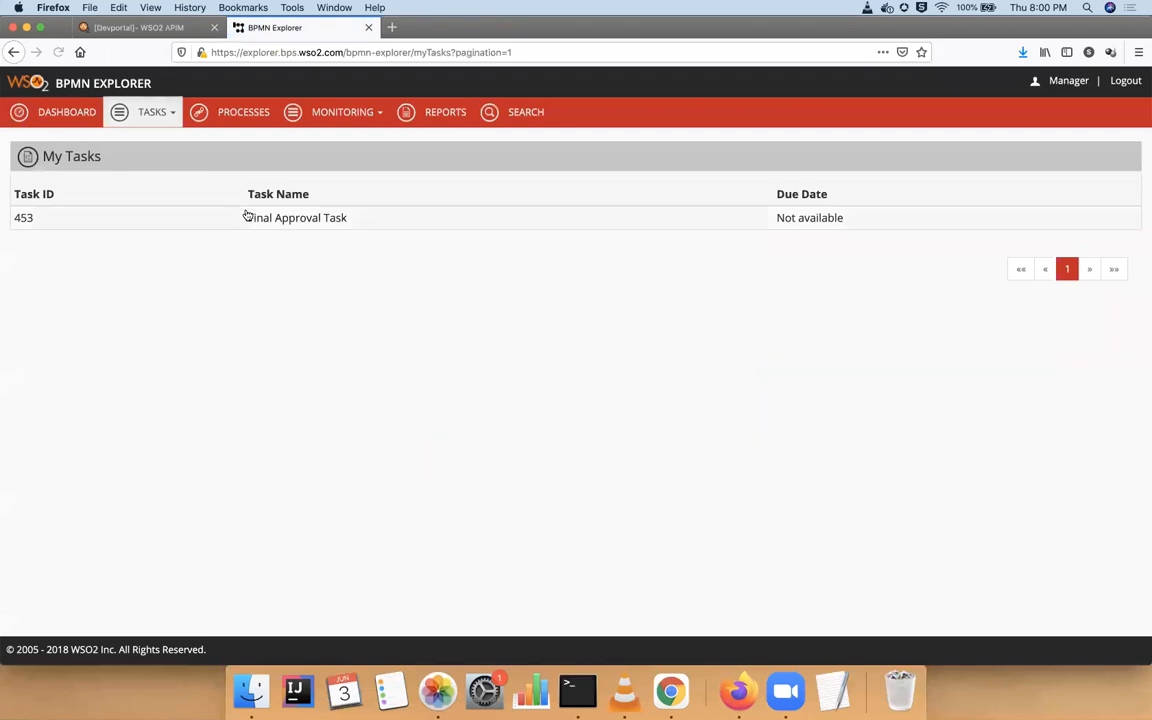
pyautogui.click(249, 218)
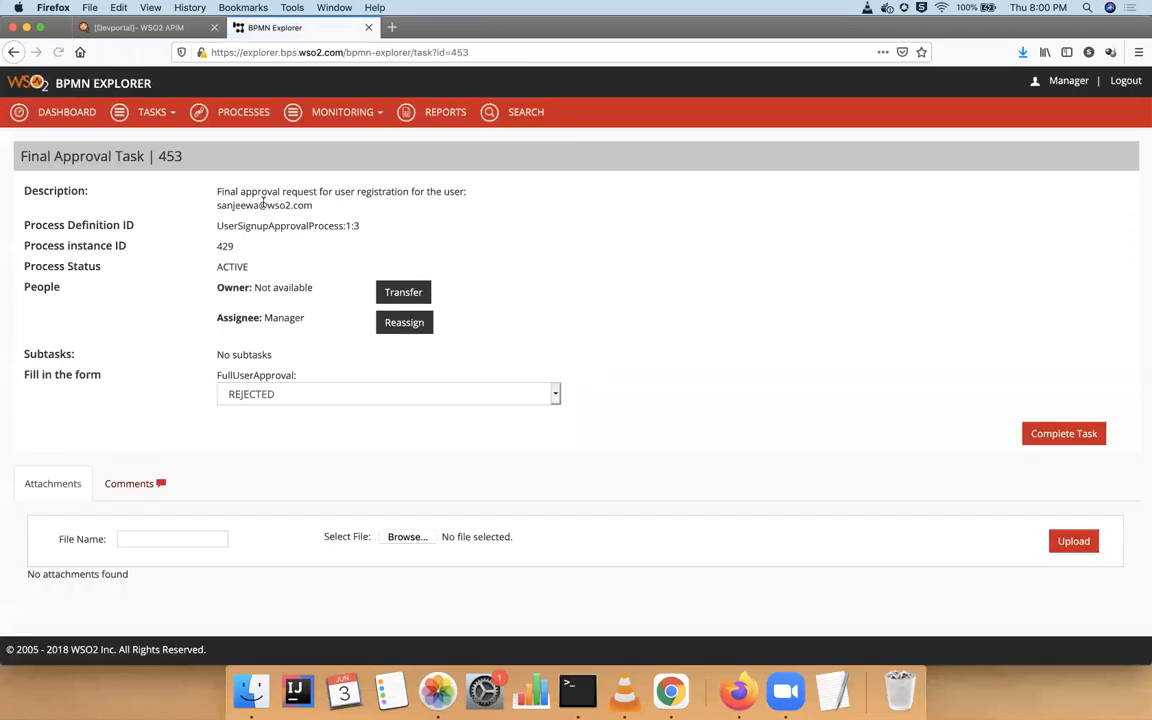
pyautogui.click(300, 379)
pyautogui.click(1064, 434)
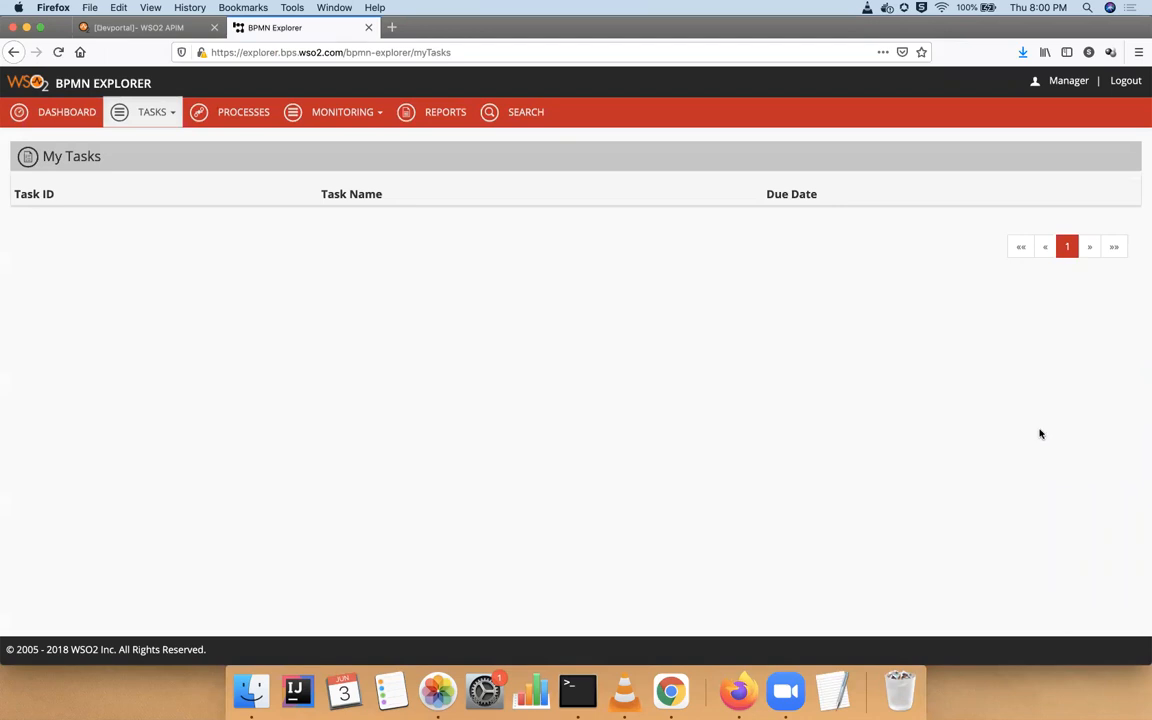
# Step: Switch to the developer portal, open the carbon.super tenant, and sign in with the approved account's saved username and password
pyautogui.click(138, 27)
pyautogui.click(458, 221)
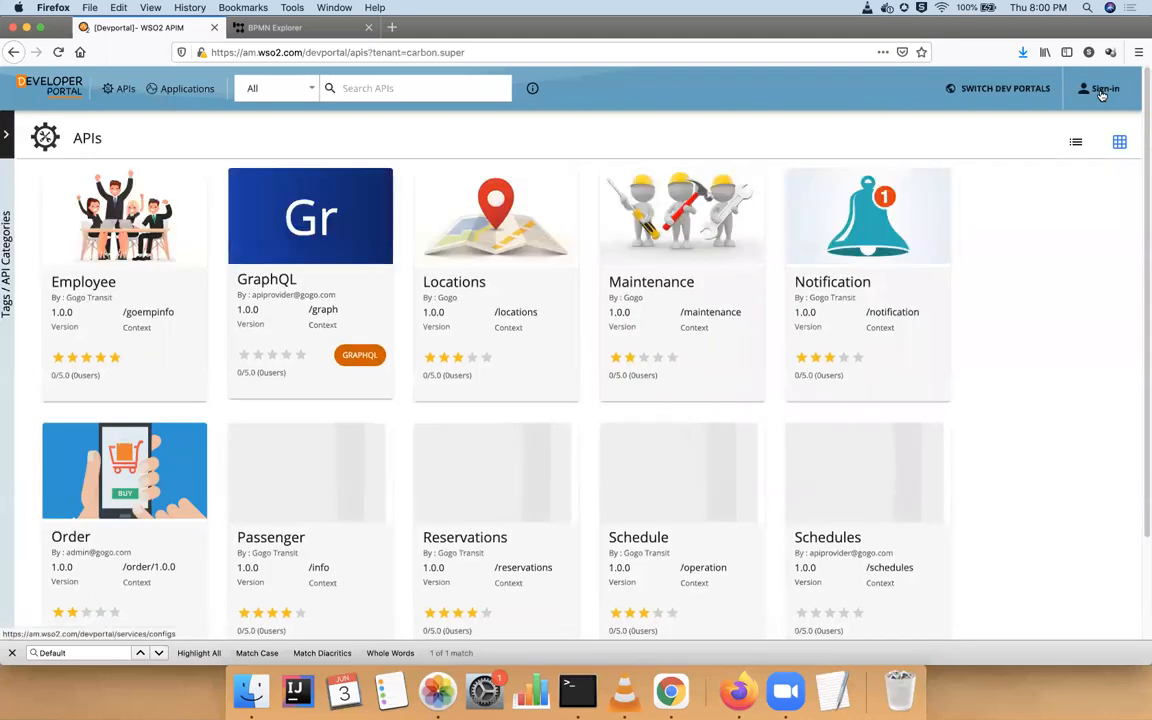
pyautogui.click(1102, 92)
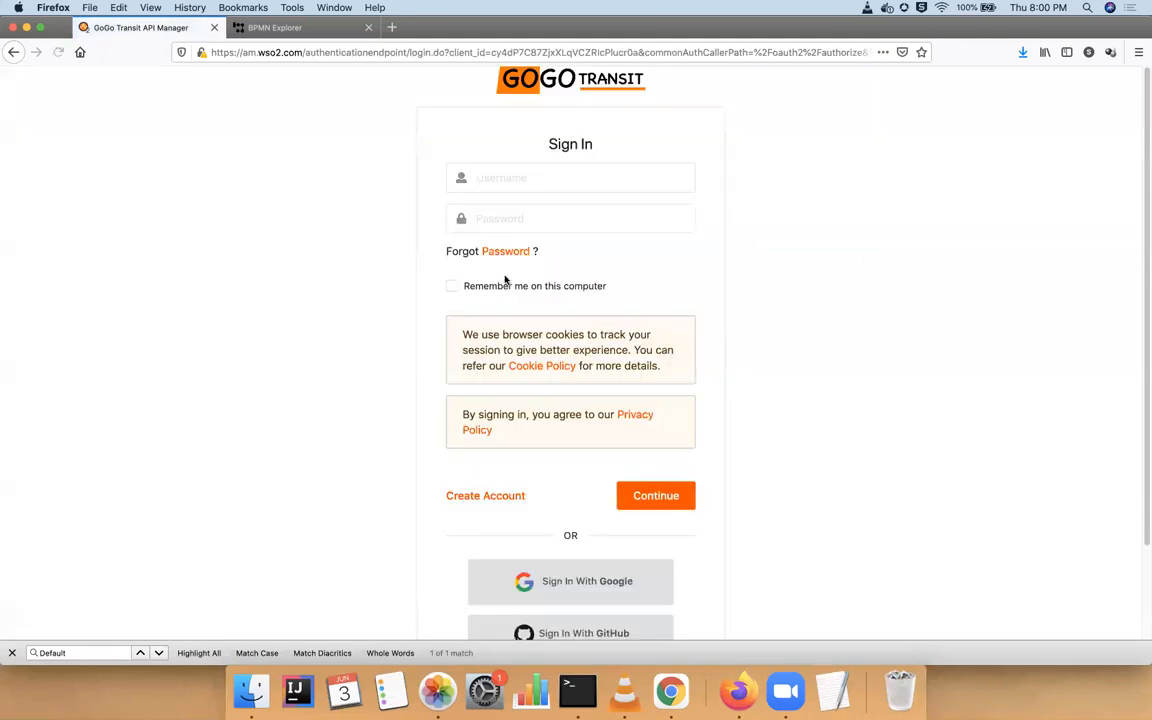
pyautogui.click(503, 176)
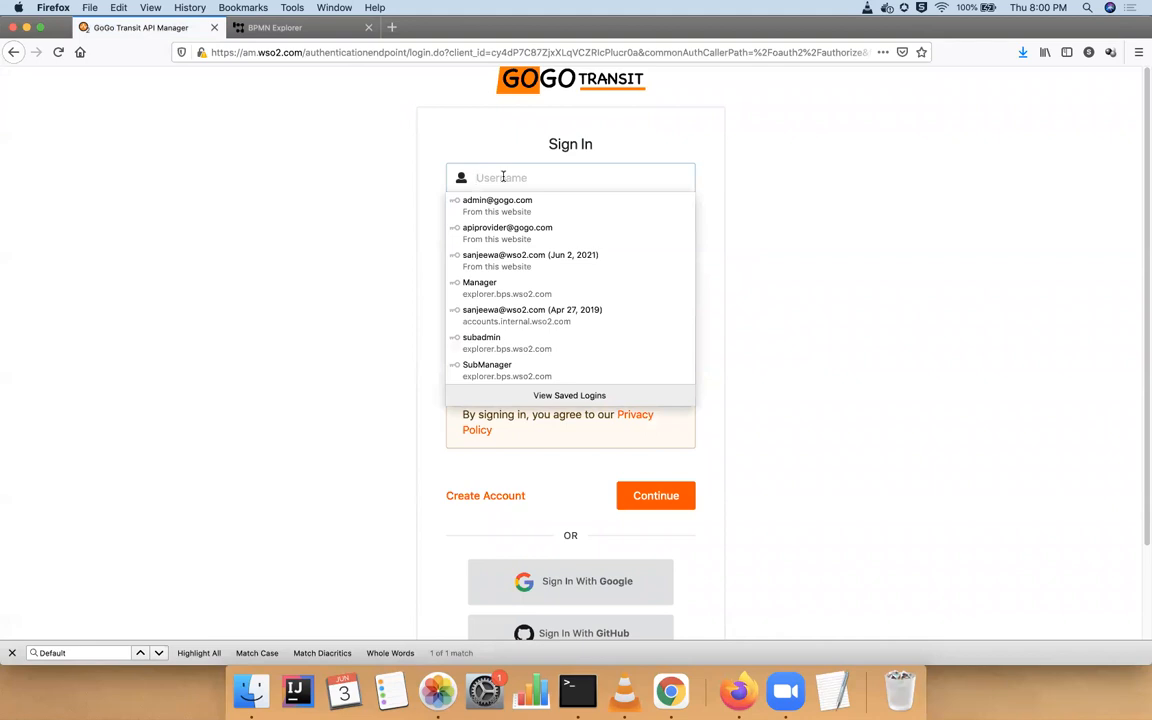
pyautogui.write('san')
pyautogui.press('Down')
pyautogui.press('Return')
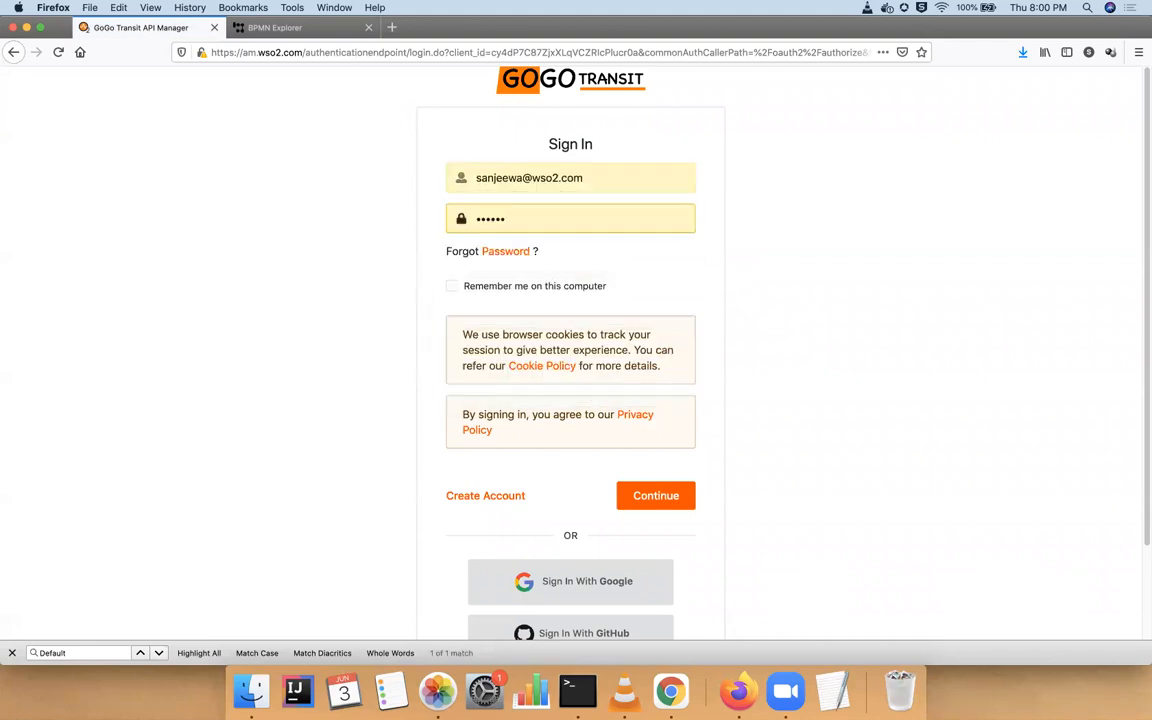
pyautogui.click(650, 496)
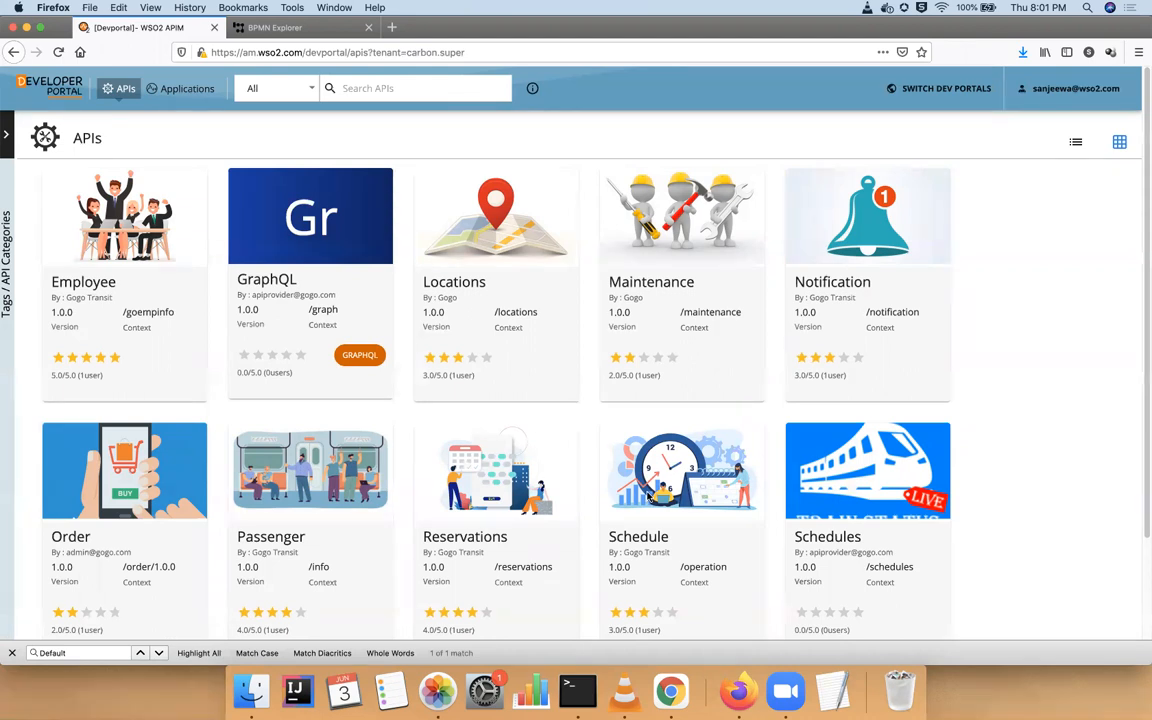
# Step: Close the browser's find bar and log the approved account out of the developer portal
pyautogui.click(12, 653)
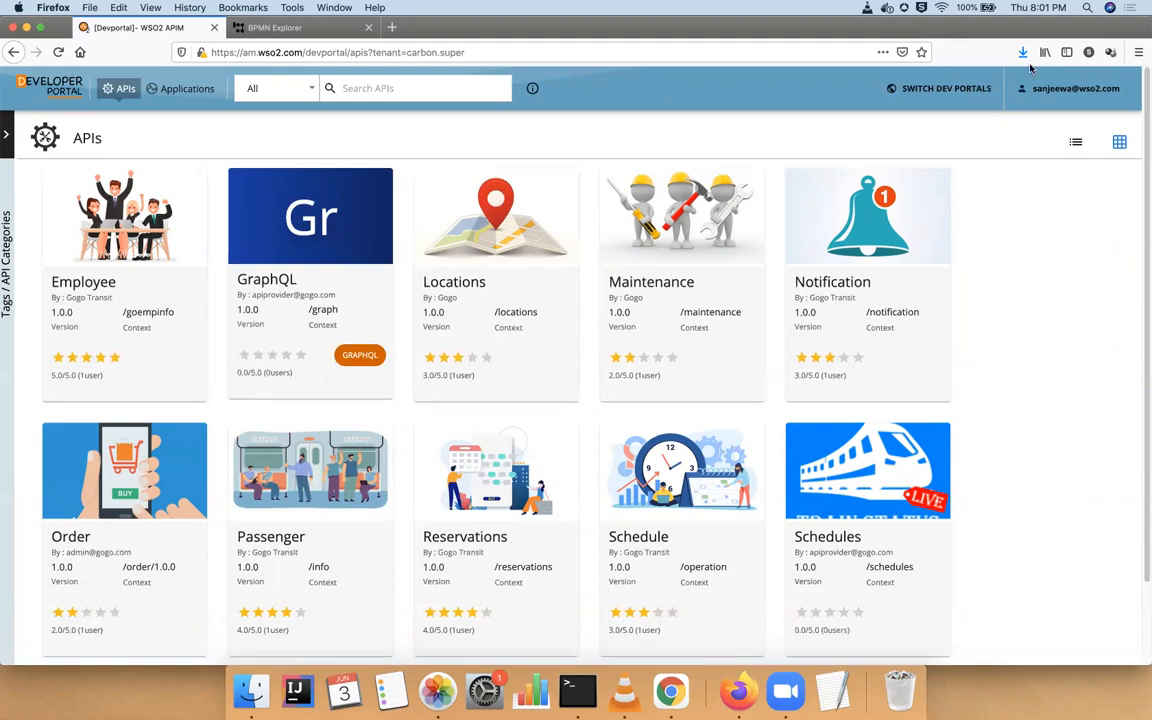
pyautogui.click(1041, 91)
pyautogui.click(1048, 140)
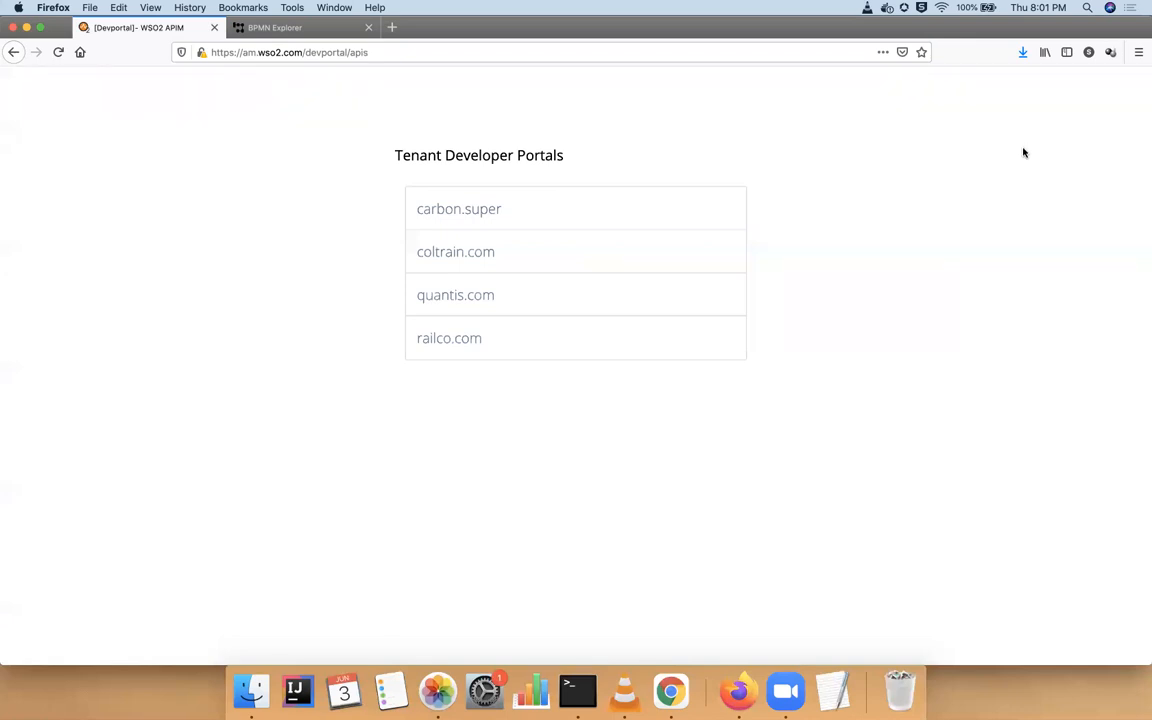
# Step: View the coltrain.com, quantis.com and railco.com tenant developer portals one after another
pyautogui.click(489, 254)
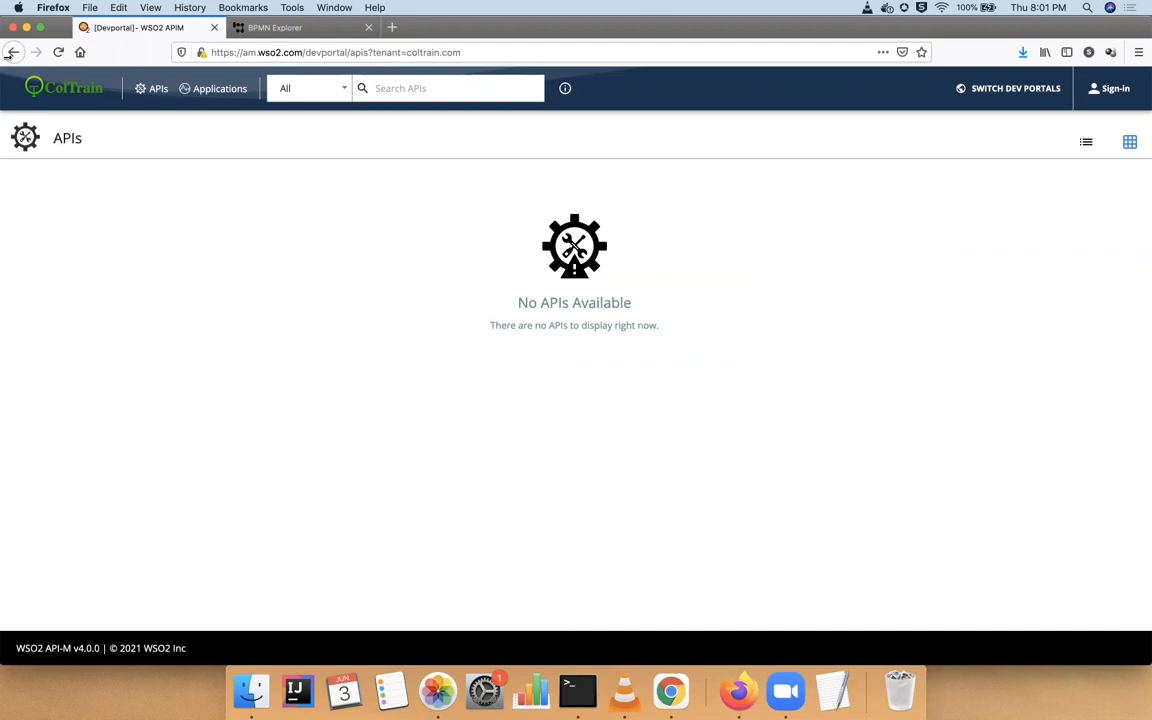
pyautogui.click(12, 52)
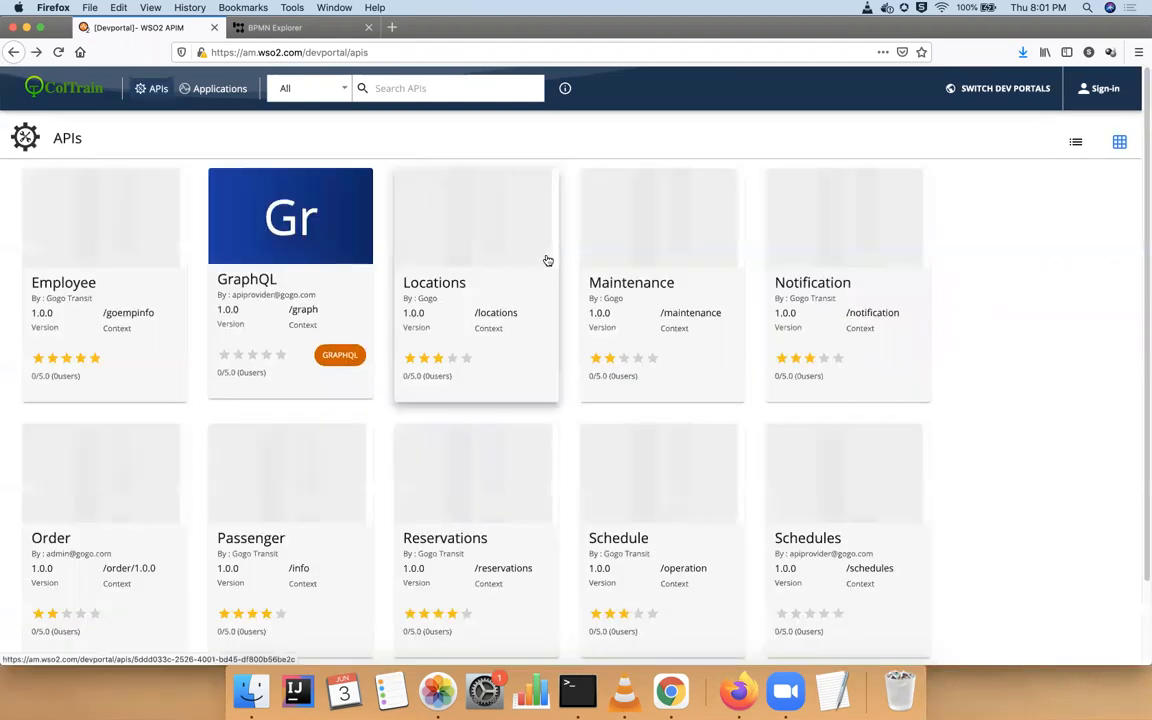
pyautogui.click(1006, 90)
pyautogui.click(466, 302)
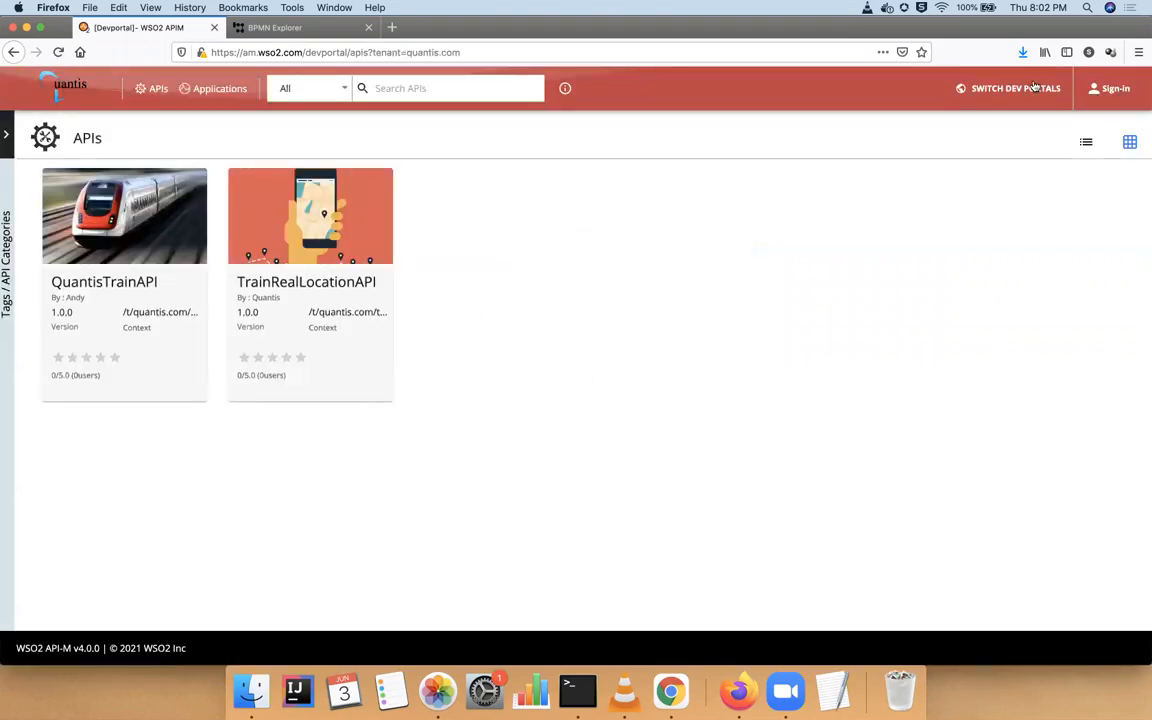
pyautogui.click(1020, 91)
pyautogui.click(478, 339)
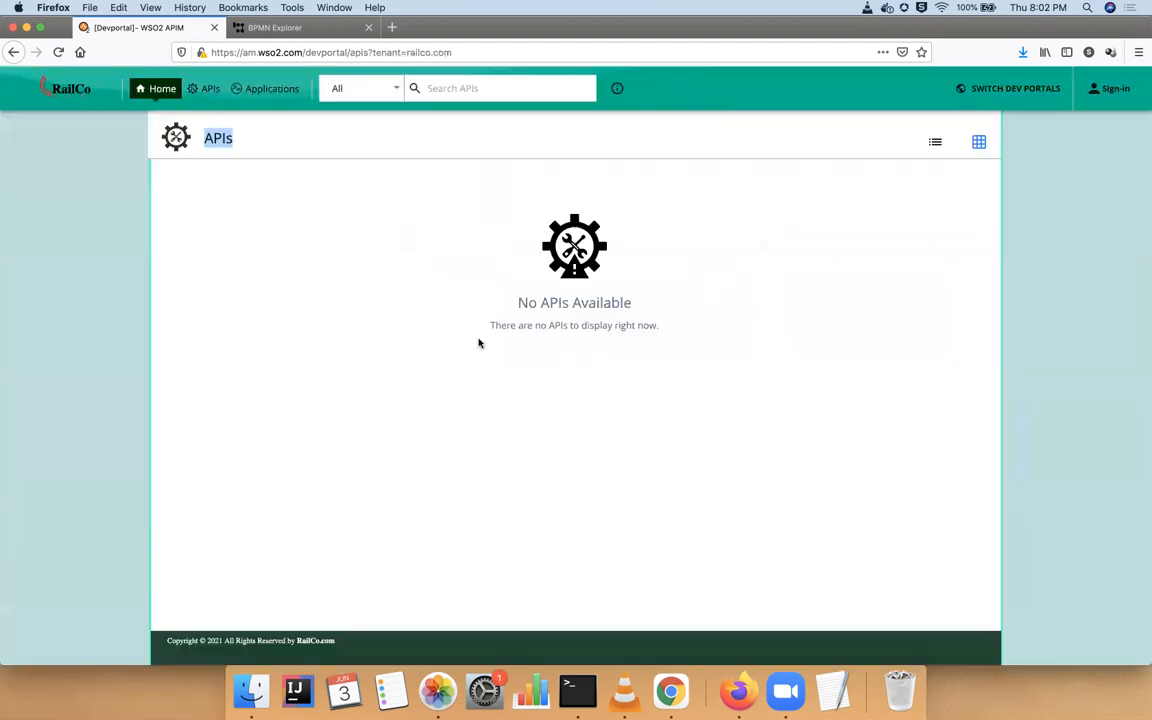